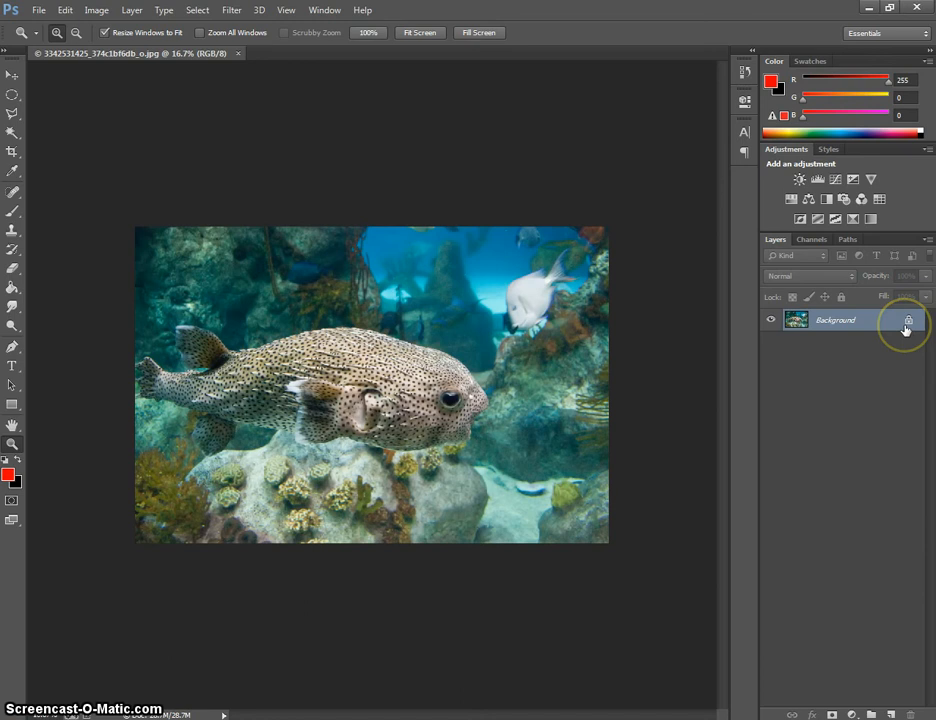
# Convert the locked Background into a regular layer named Pufferfish
pyautogui.doubleClick(846, 321)
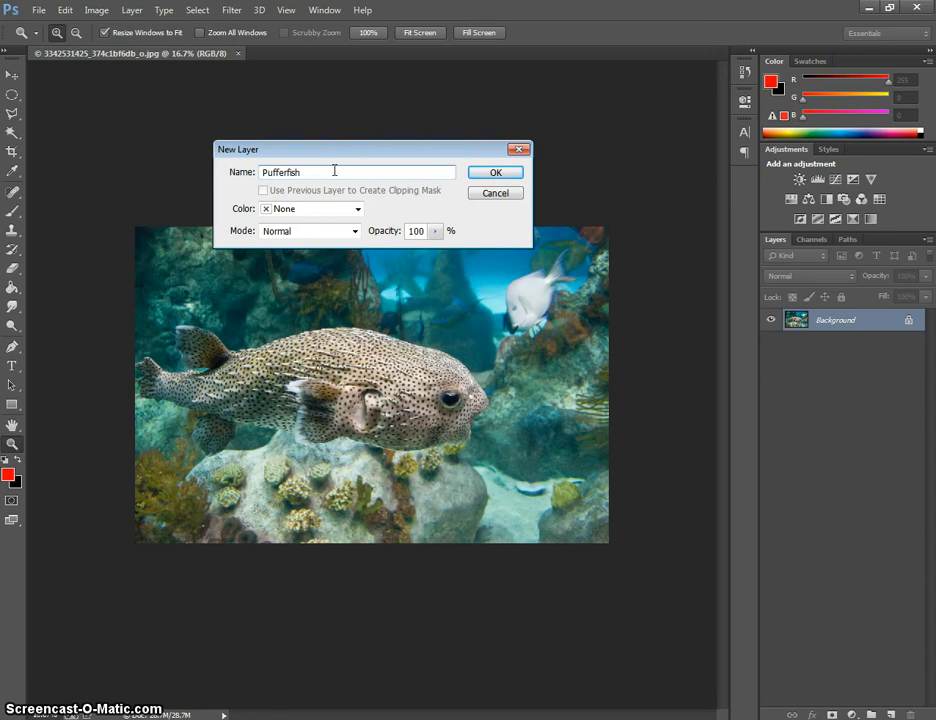
pyautogui.click(493, 174)
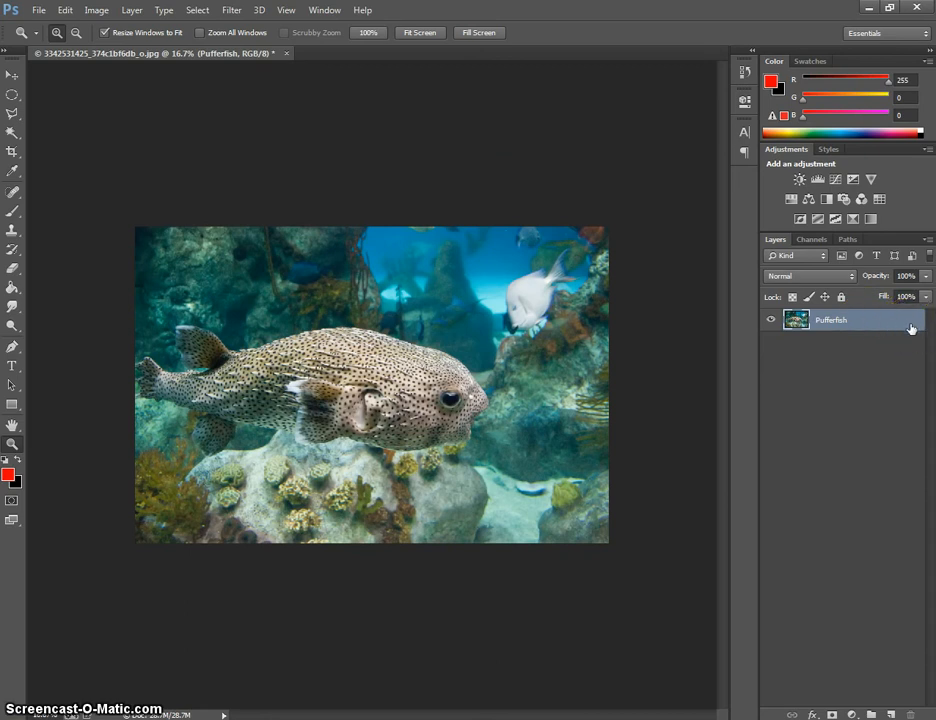
pyautogui.click(914, 325)
# Erase the background above and behind the pufferfish with a 402 px Eraser brush
pyautogui.click(14, 268)
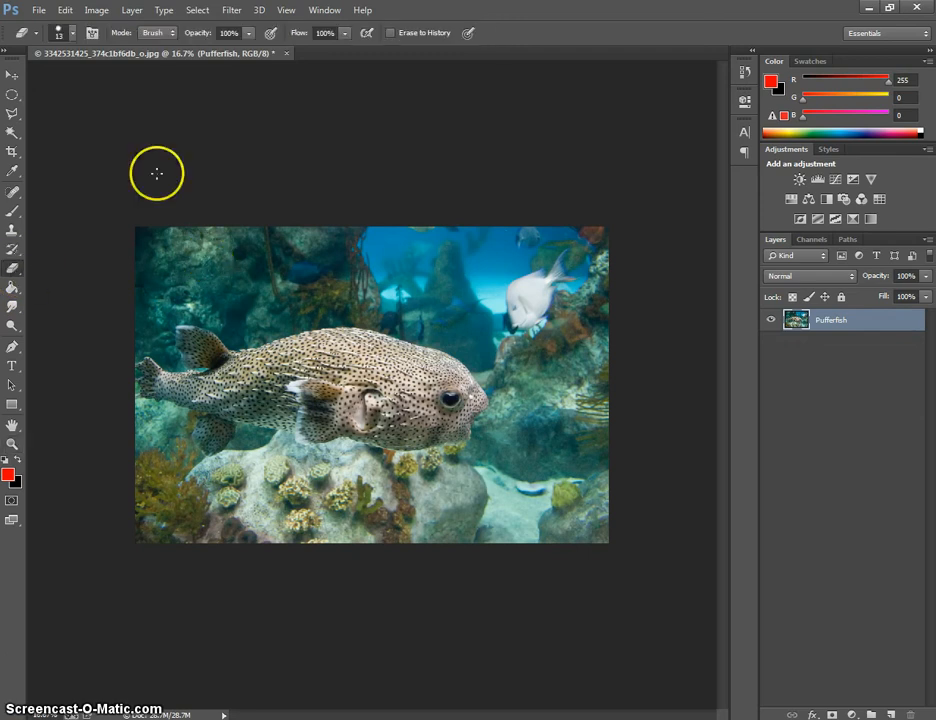
pyautogui.click(72, 32)
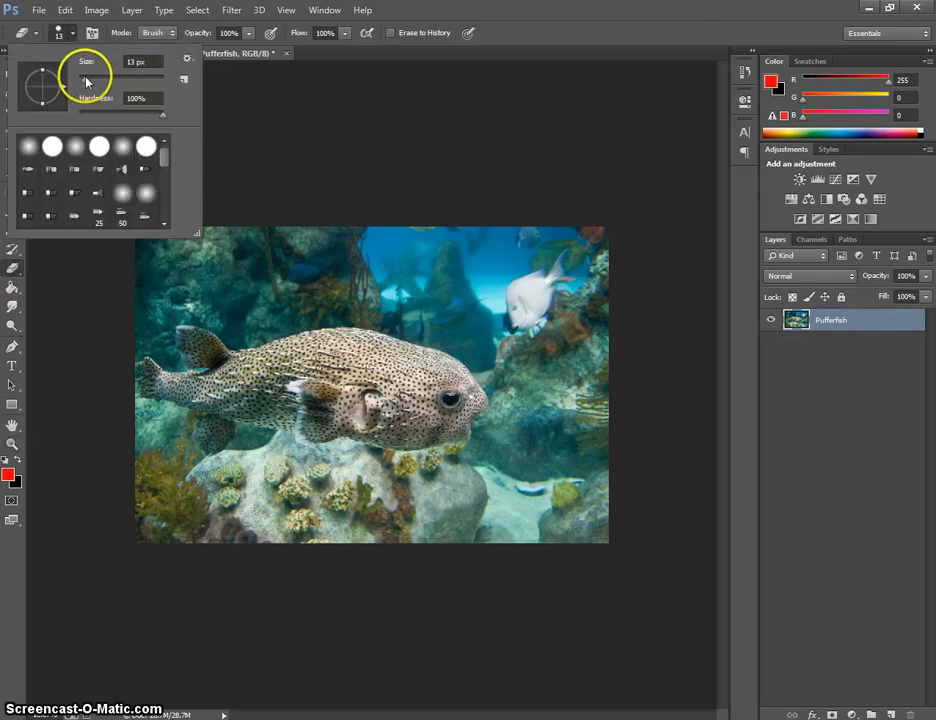
pyautogui.moveTo(101, 79); pyautogui.dragTo(144, 79)
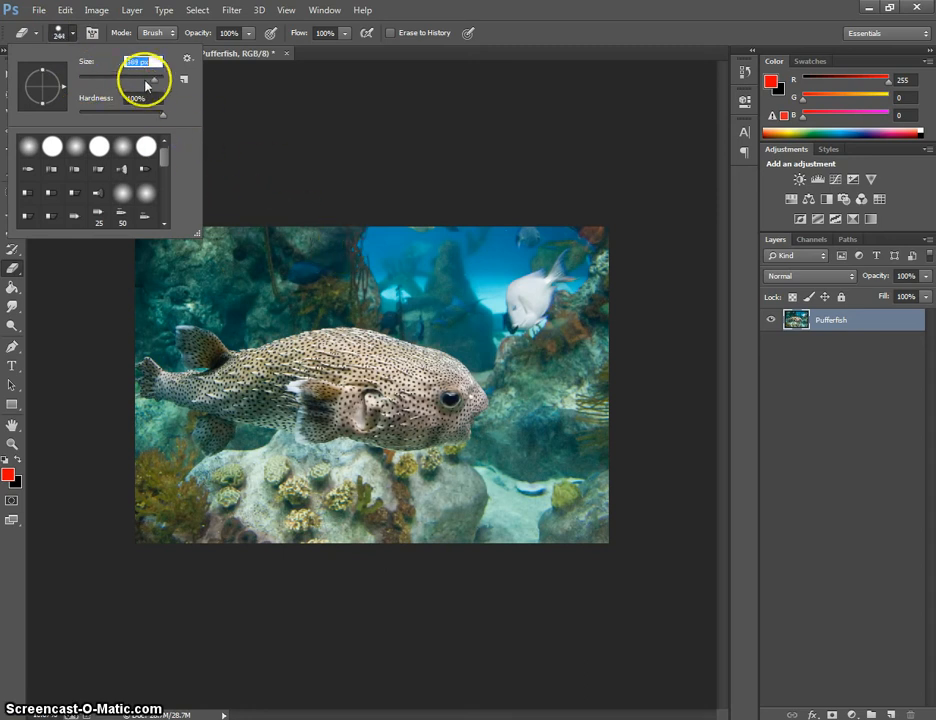
pyautogui.moveTo(142, 79)
pyautogui.mouseDown()
pyautogui.moveTo(156, 86)
pyautogui.moveTo(150, 81)
pyautogui.mouseUp()
pyautogui.click(342, 250)
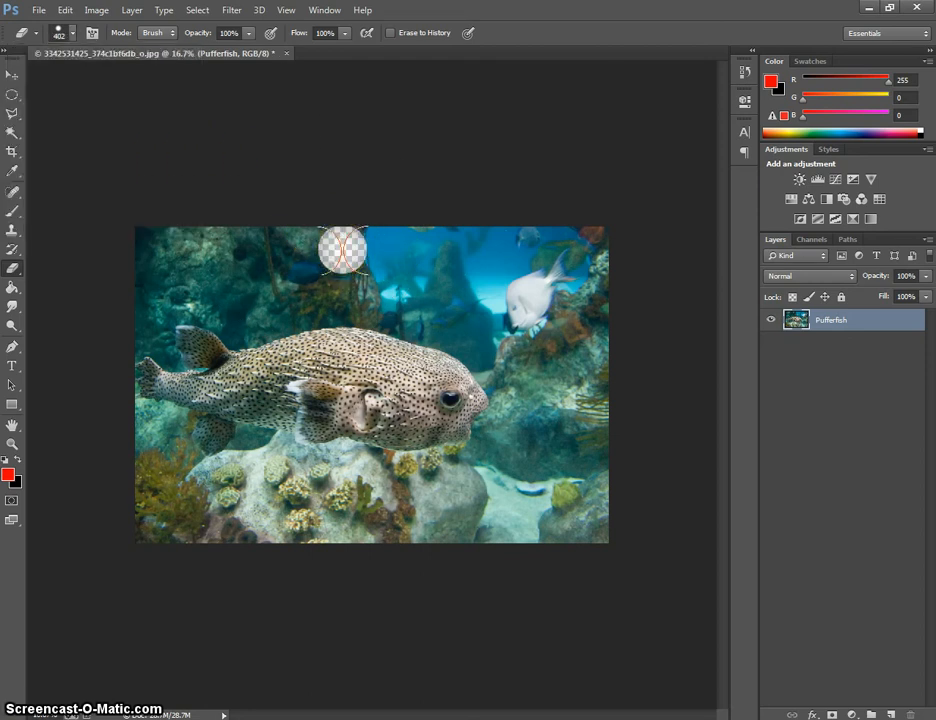
pyautogui.moveTo(342, 250)
pyautogui.mouseDown()
pyautogui.moveTo(200, 250)
pyautogui.moveTo(155, 262)
pyautogui.moveTo(160, 330)
pyautogui.moveTo(236, 292)
pyautogui.mouseUp()
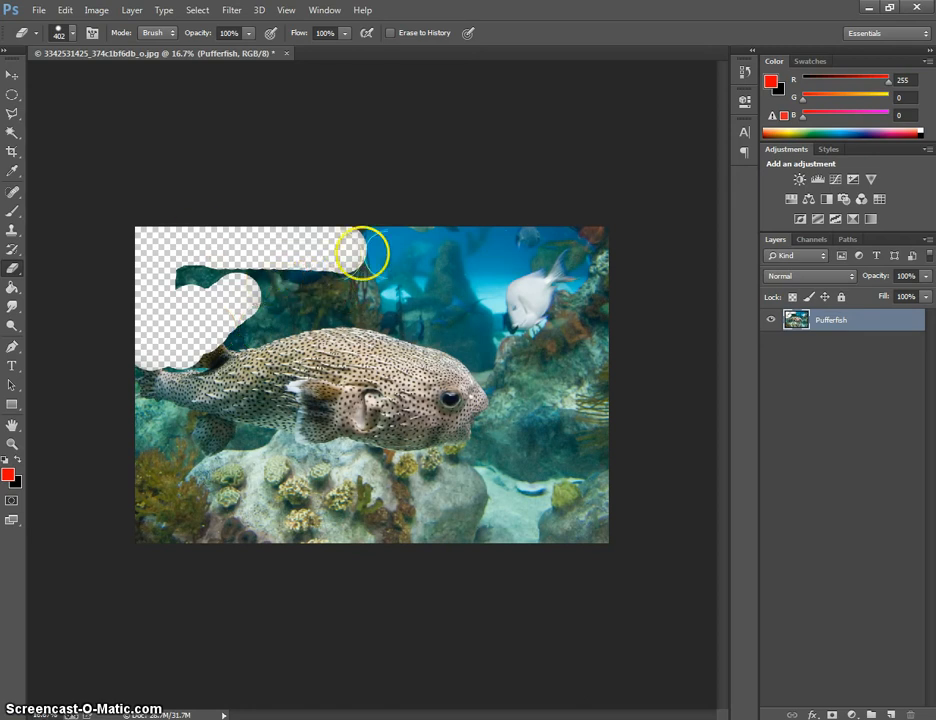
pyautogui.click(364, 250)
pyautogui.moveTo(364, 250); pyautogui.dragTo(595, 272)
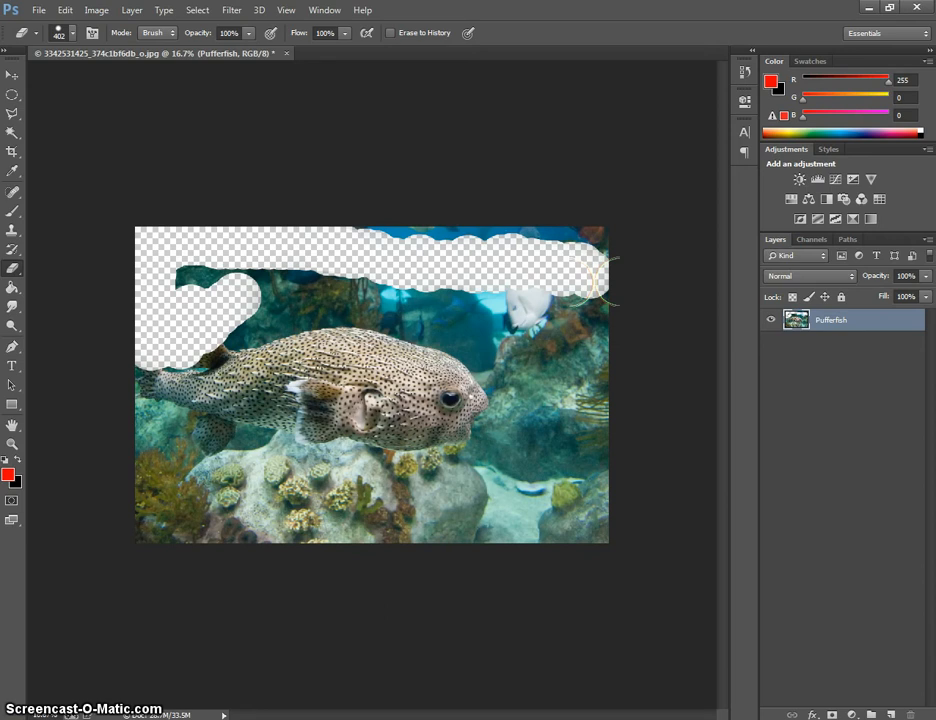
# Undo all the eraser strokes on the Pufferfish layer
pyautogui.hotkey('ctrl', 'z')
pyautogui.hotkey('ctrl', 'alt', 'z')
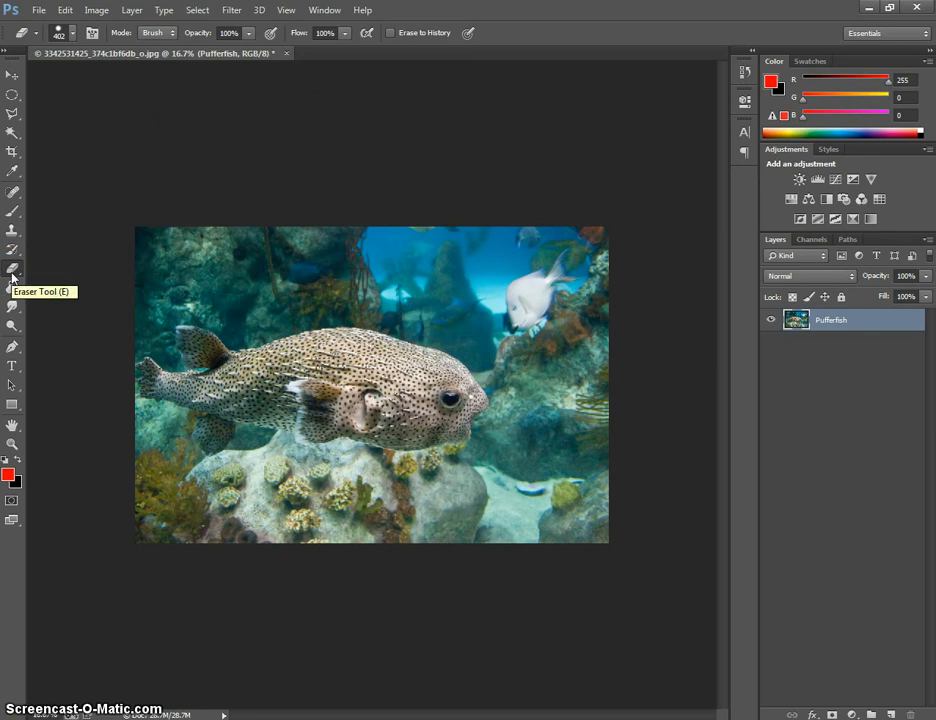
# Draw an elliptical marquee selection around the pufferfish with a feather of 16.1 px
pyautogui.click(12, 97)
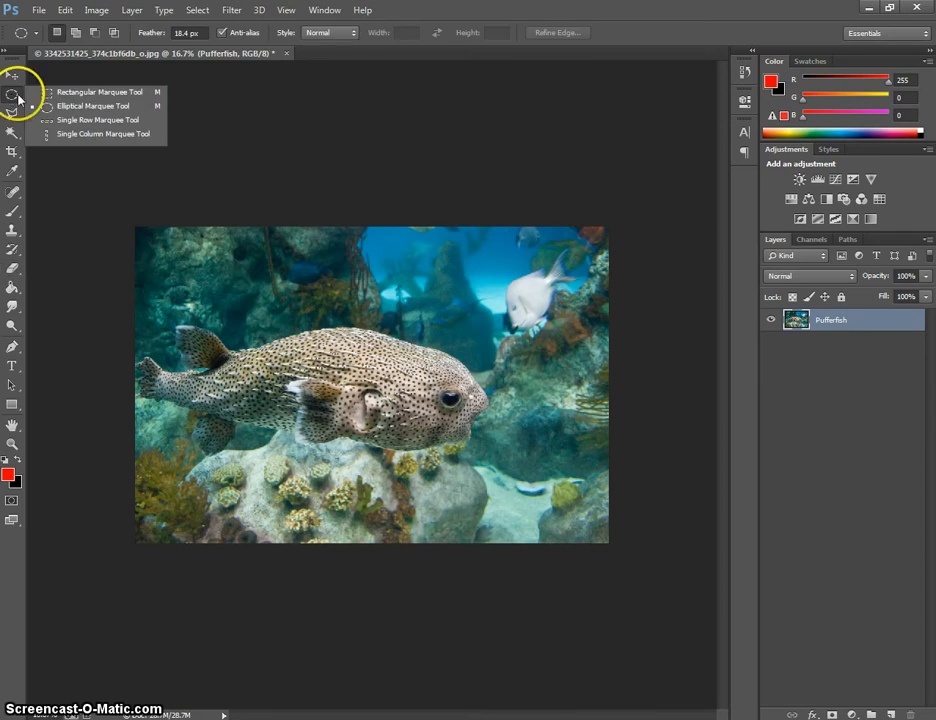
pyautogui.click(87, 108)
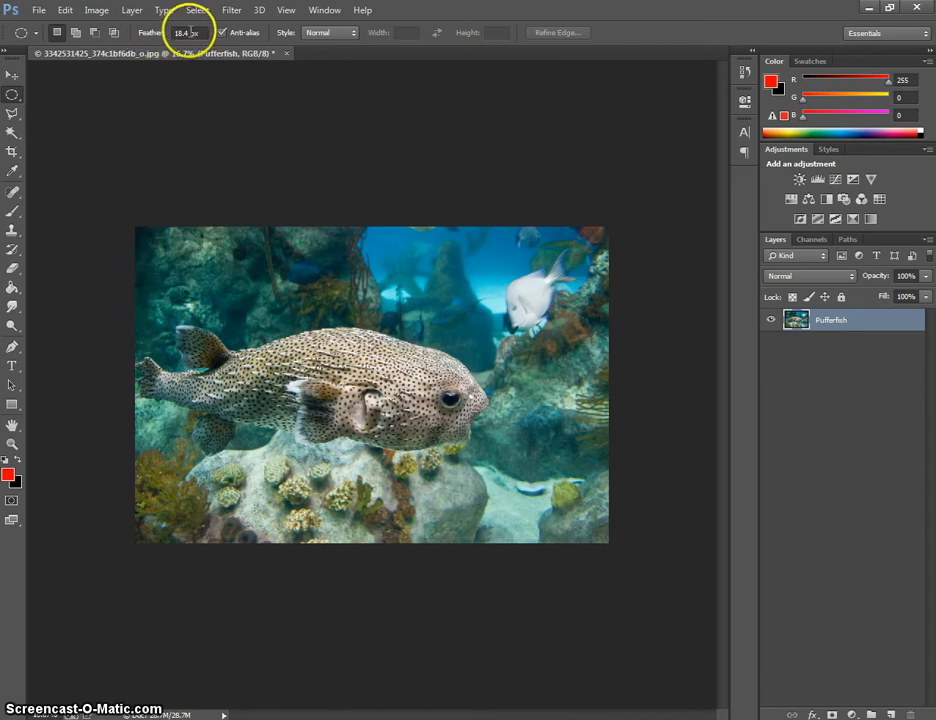
pyautogui.moveTo(166, 31)
pyautogui.mouseDown()
pyautogui.moveTo(146, 33)
pyautogui.moveTo(153, 36)
pyautogui.mouseUp()
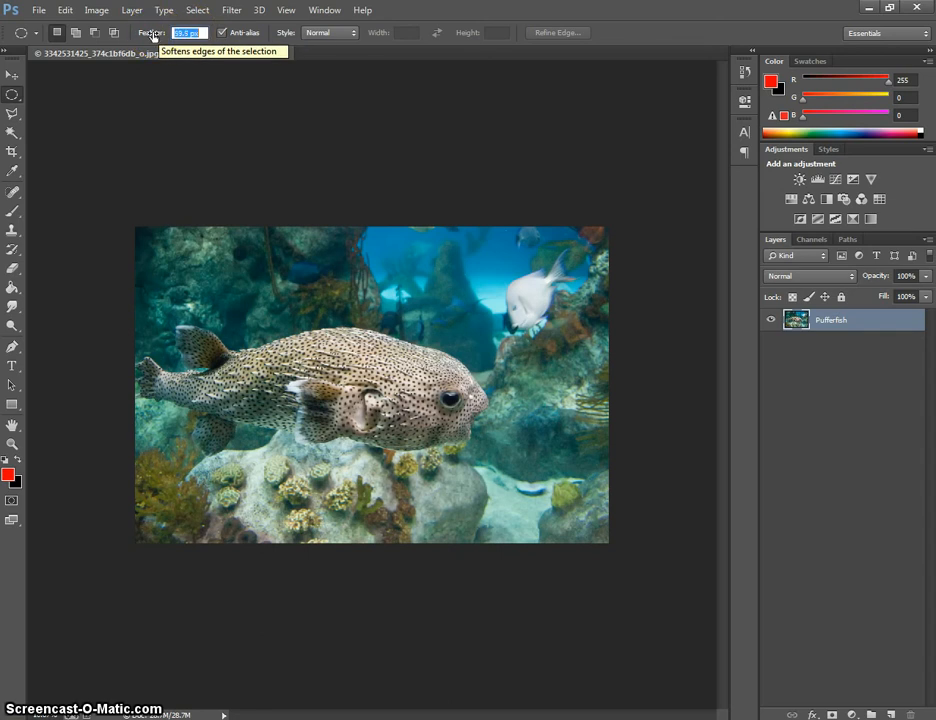
pyautogui.moveTo(153, 36); pyautogui.dragTo(117, 33)
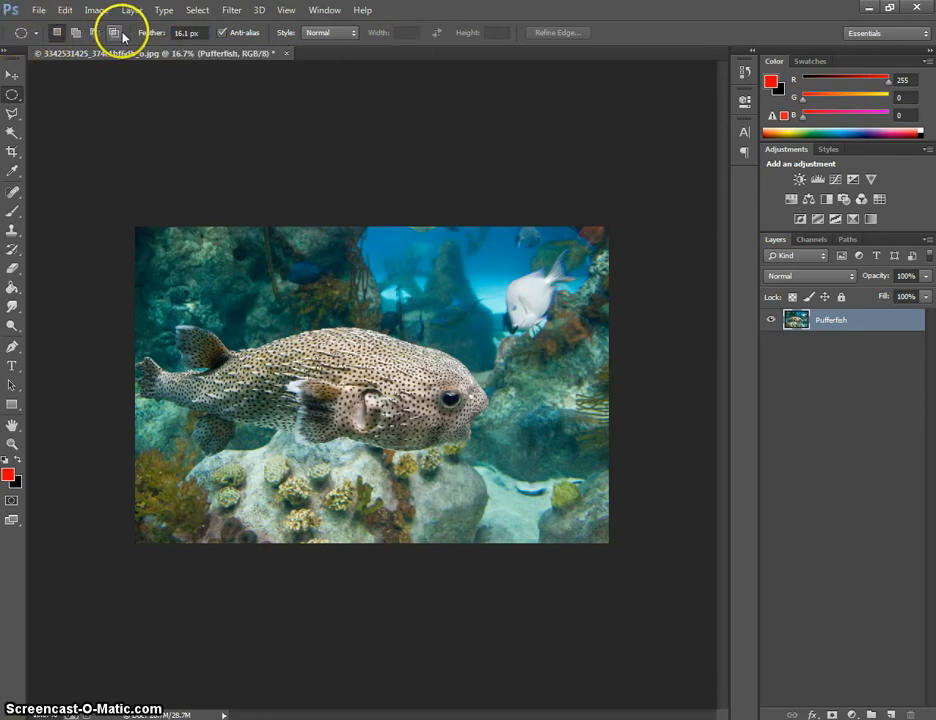
pyautogui.moveTo(137, 296); pyautogui.dragTo(526, 490)
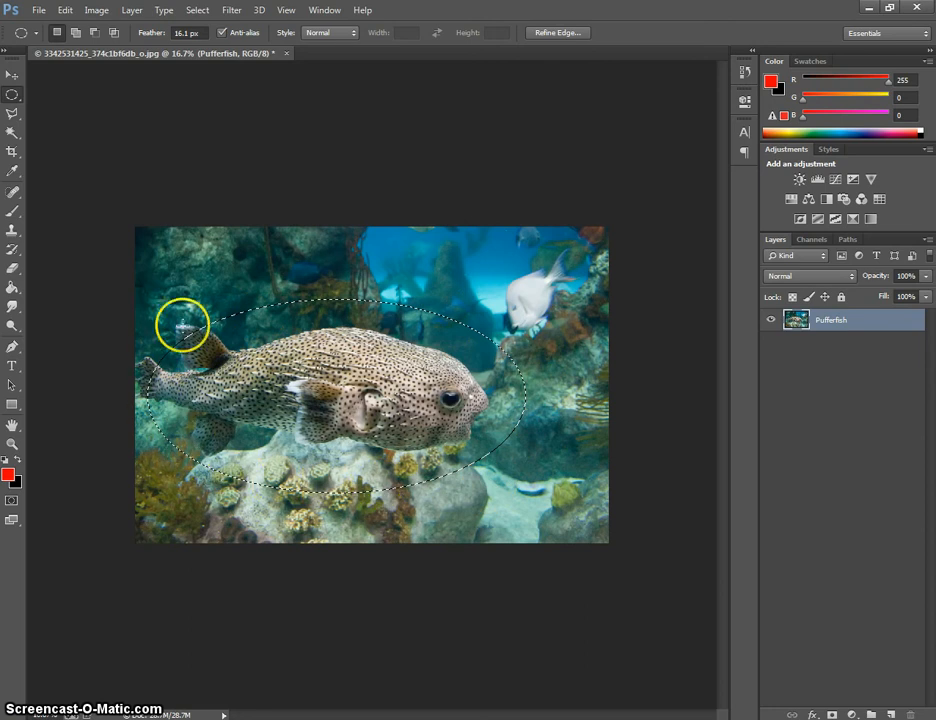
# Invert the elliptical selection and delete the image area surrounding the pufferfish
pyautogui.rightClick(322, 359)
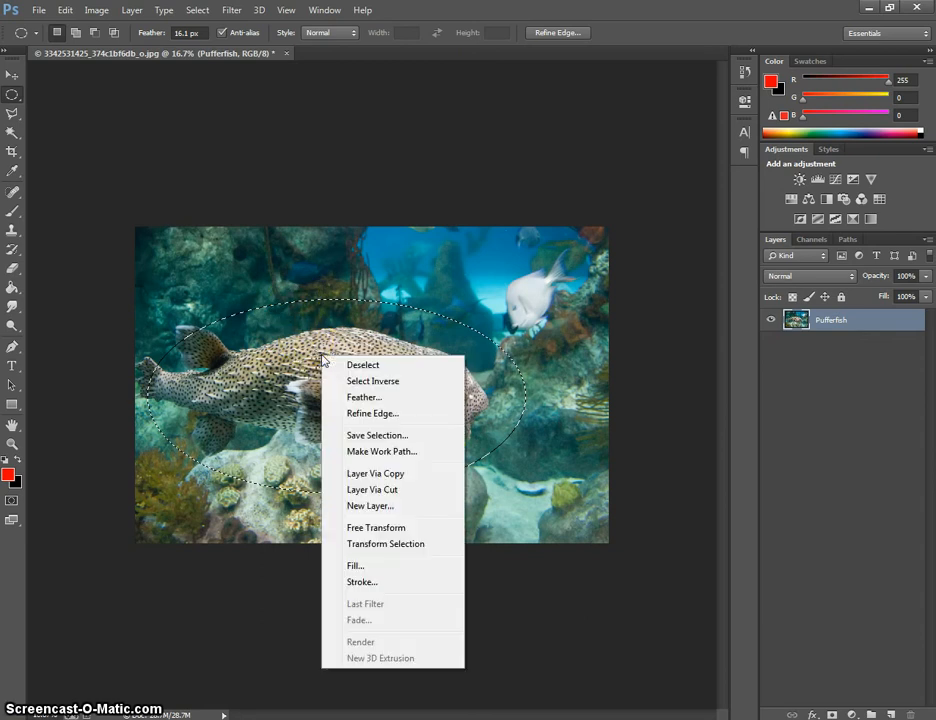
pyautogui.click(374, 385)
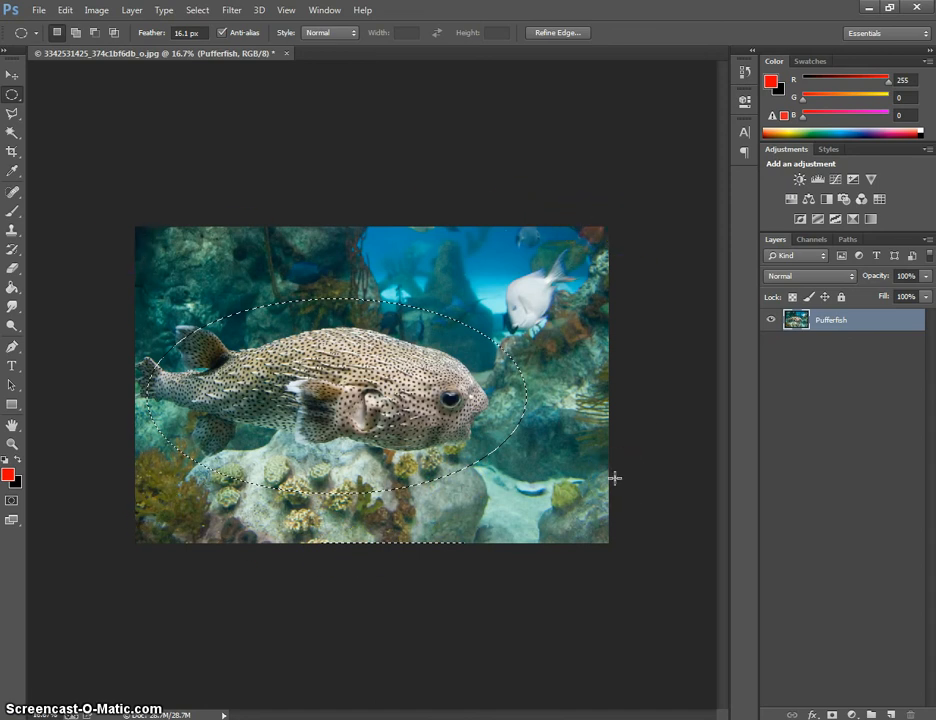
pyautogui.press('Delete')
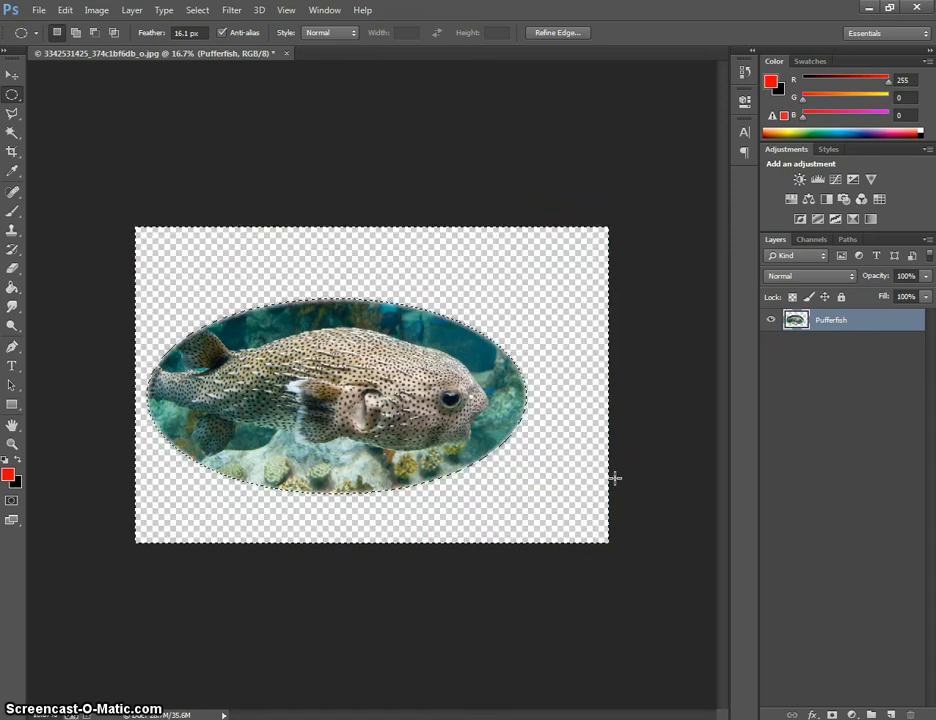
pyautogui.hotkey('ctrl', 'd')
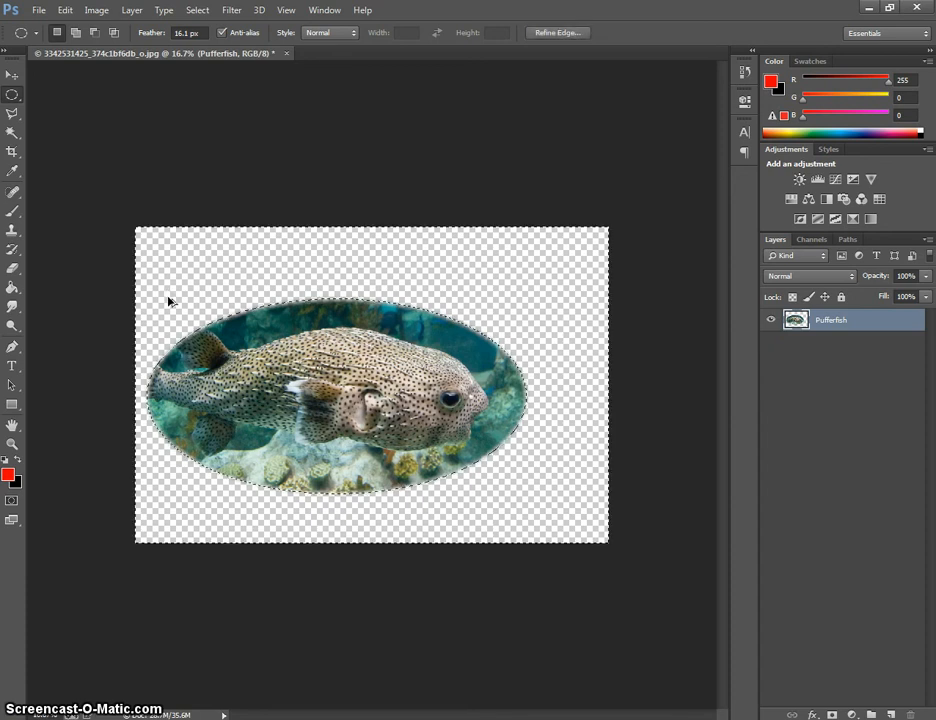
# Undo the deletion of the surroundings and invert the selection back to the ellipse
pyautogui.hotkey('ctrl', 'z')
pyautogui.hotkey('ctrl', 'shift', 'i')
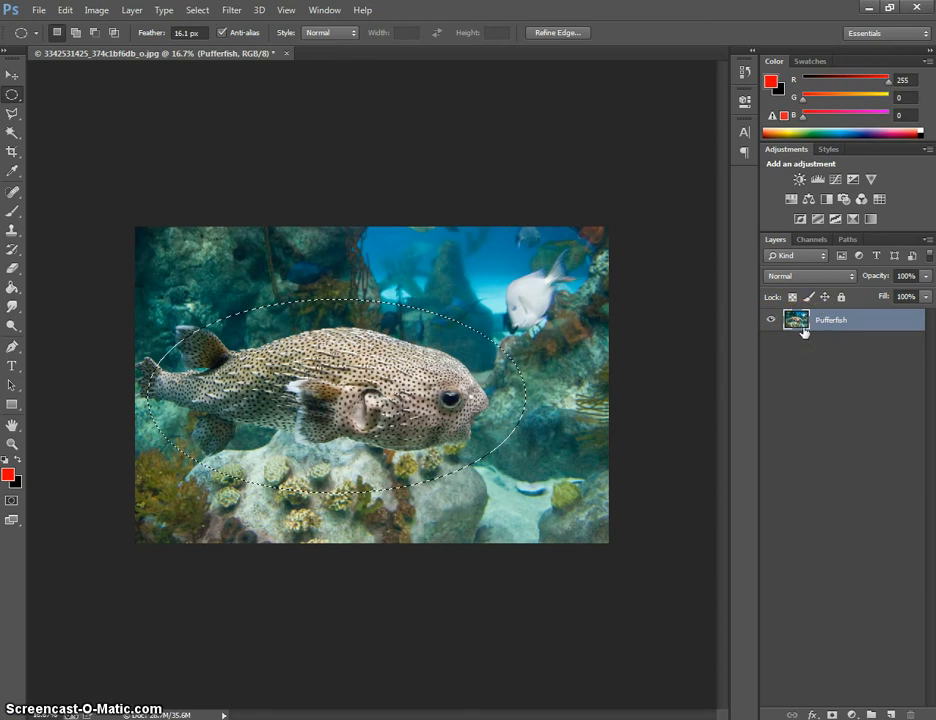
# Invert the selection once more and delete everything outside the ellipse again
pyautogui.hotkey('ctrl', 'shift', 'i')
pyautogui.press('Delete')
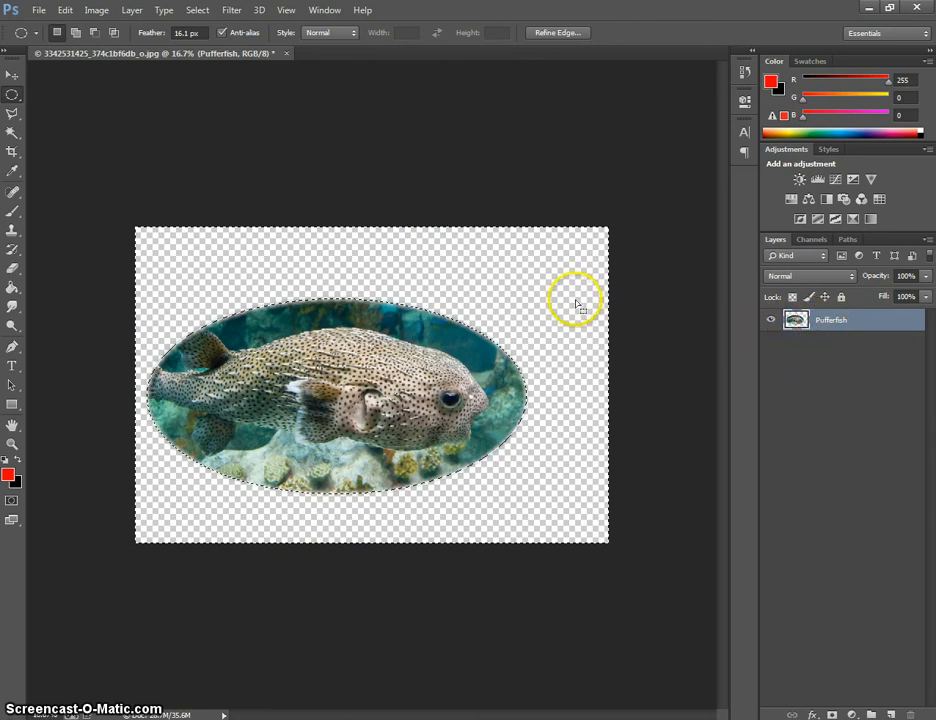
# Undo the deletion and add a layer mask that shows only the elliptical area around the pufferfish
pyautogui.hotkey('ctrl', 'z')
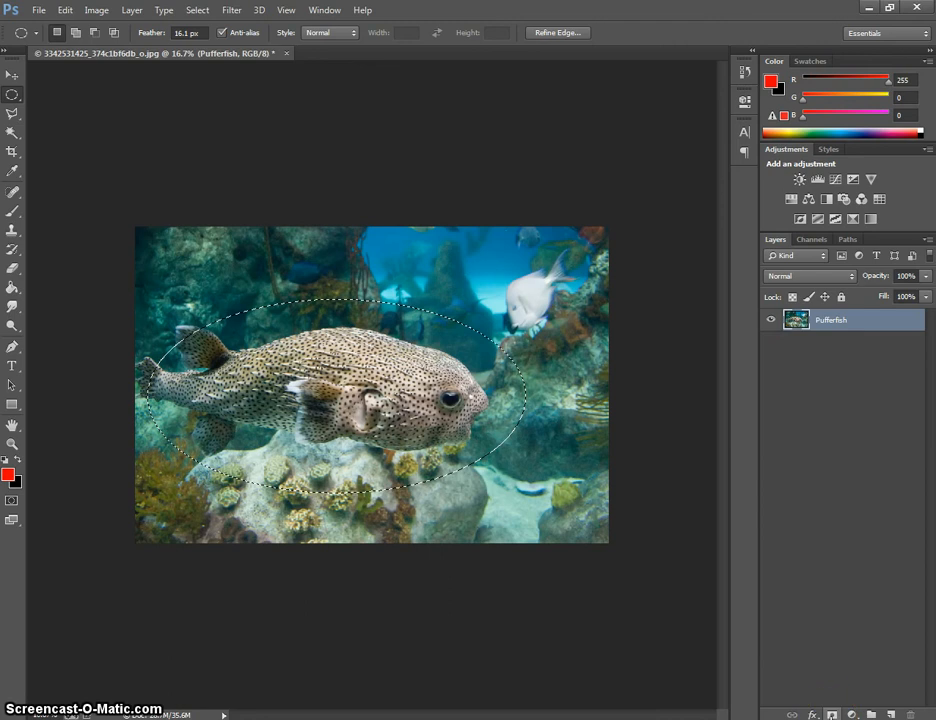
pyautogui.click(831, 715)
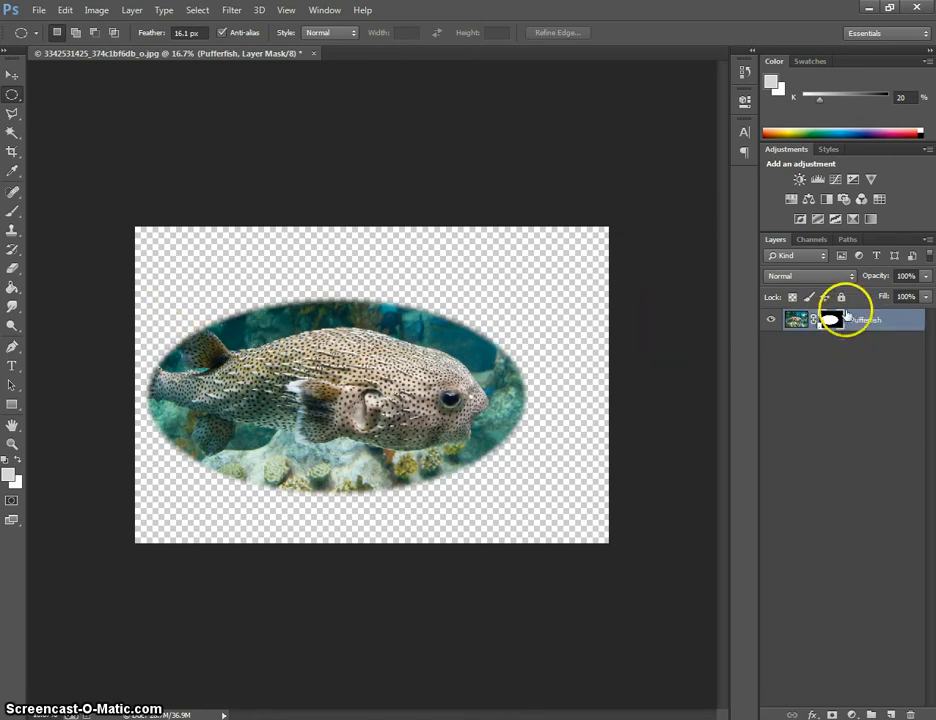
# Paint the layer mask with a light gray (#cbc5c5) brush to partially reveal the image beside and below the ellipse
pyautogui.click(10, 478)
pyautogui.click(190, 173)
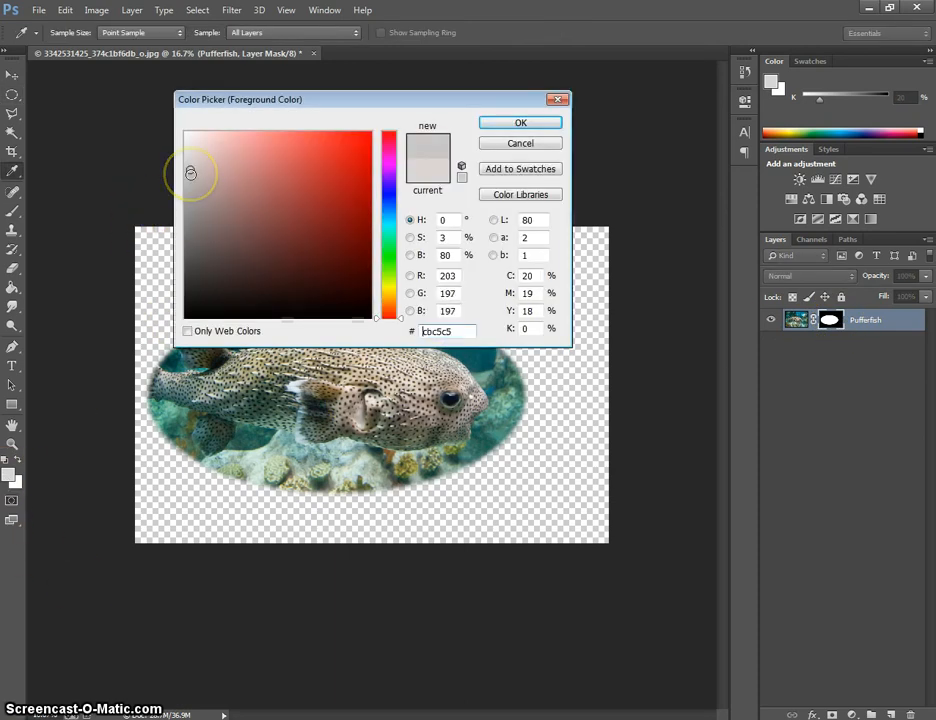
pyautogui.click(532, 121)
pyautogui.click(13, 212)
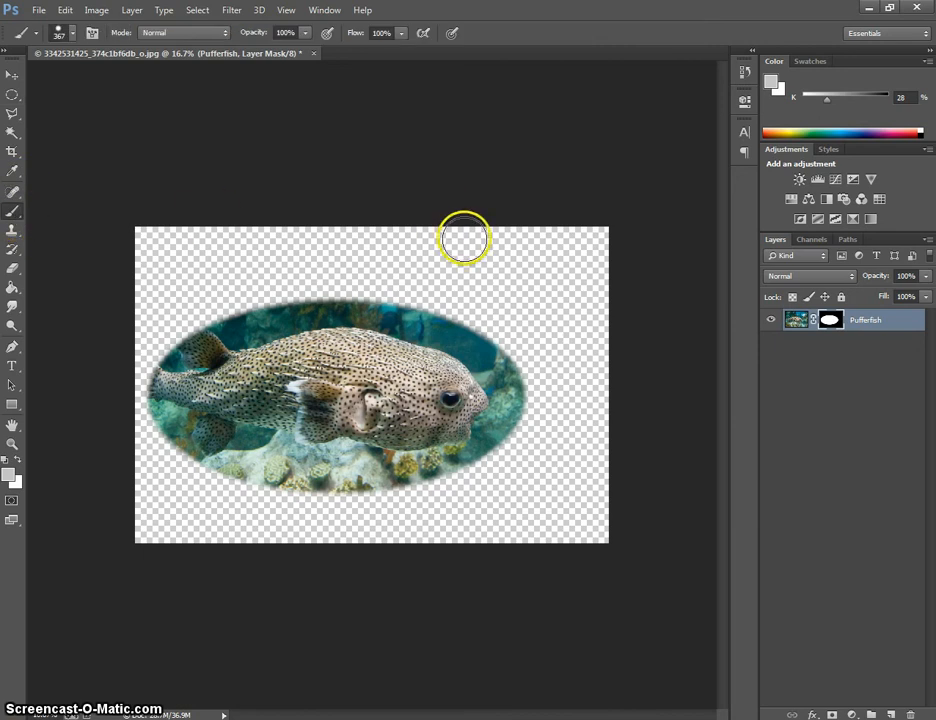
pyautogui.moveTo(464, 236); pyautogui.dragTo(464, 240)
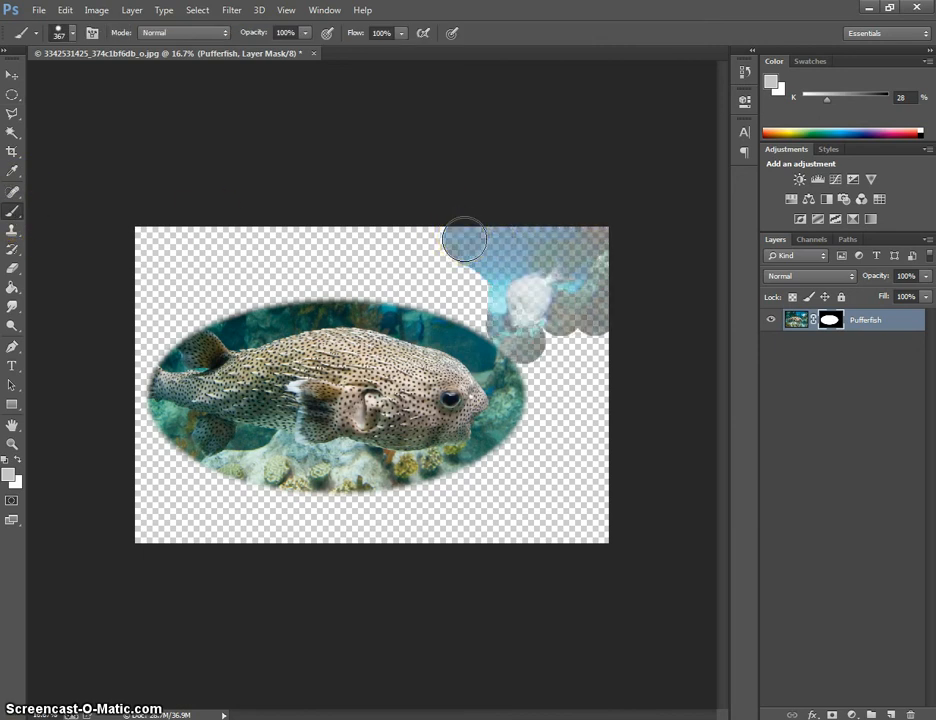
pyautogui.moveTo(464, 236)
pyautogui.mouseDown()
pyautogui.moveTo(520, 343)
pyautogui.moveTo(555, 360)
pyautogui.moveTo(560, 375)
pyautogui.moveTo(540, 347)
pyautogui.moveTo(553, 384)
pyautogui.moveTo(527, 343)
pyautogui.moveTo(551, 391)
pyautogui.moveTo(580, 328)
pyautogui.moveTo(589, 426)
pyautogui.moveTo(597, 299)
pyautogui.moveTo(597, 540)
pyautogui.moveTo(585, 393)
pyautogui.moveTo(550, 506)
pyautogui.moveTo(548, 389)
pyautogui.moveTo(538, 422)
pyautogui.moveTo(507, 461)
pyautogui.moveTo(428, 497)
pyautogui.moveTo(165, 508)
pyautogui.moveTo(536, 523)
pyautogui.moveTo(400, 524)
pyautogui.moveTo(533, 480)
pyautogui.moveTo(567, 487)
pyautogui.moveTo(286, 513)
pyautogui.moveTo(104, 511)
pyautogui.moveTo(175, 535)
pyautogui.moveTo(151, 523)
pyautogui.moveTo(248, 508)
pyautogui.moveTo(179, 490)
pyautogui.moveTo(147, 463)
pyautogui.moveTo(233, 495)
pyautogui.moveTo(298, 503)
pyautogui.moveTo(434, 497)
pyautogui.moveTo(485, 472)
pyautogui.mouseUp()
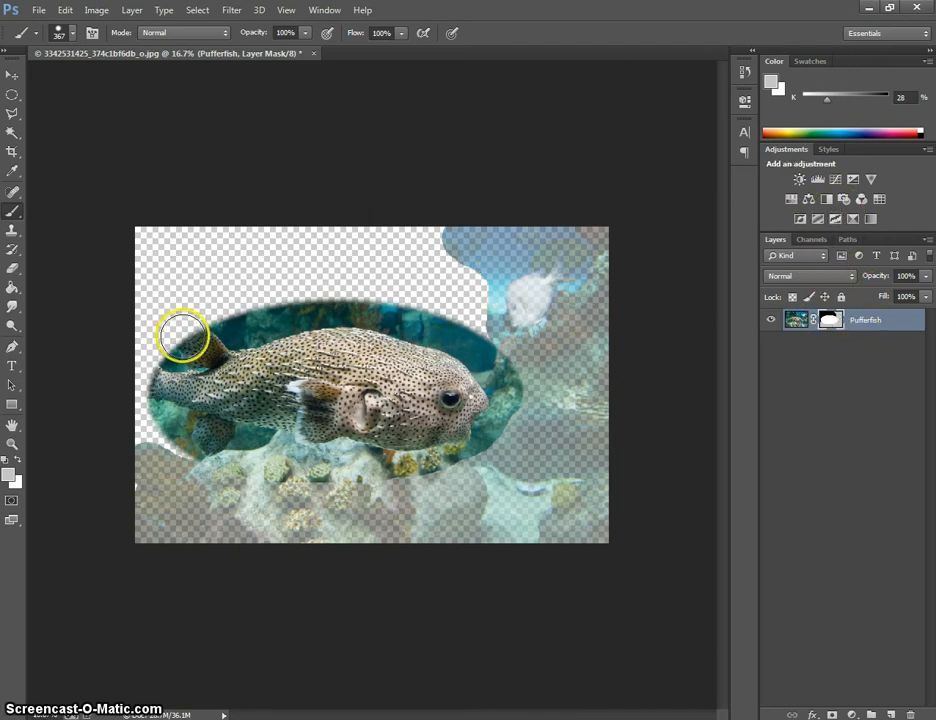
# Try deleting the Pufferfish layer's mask and undo the deletion
pyautogui.rightClick(830, 321)
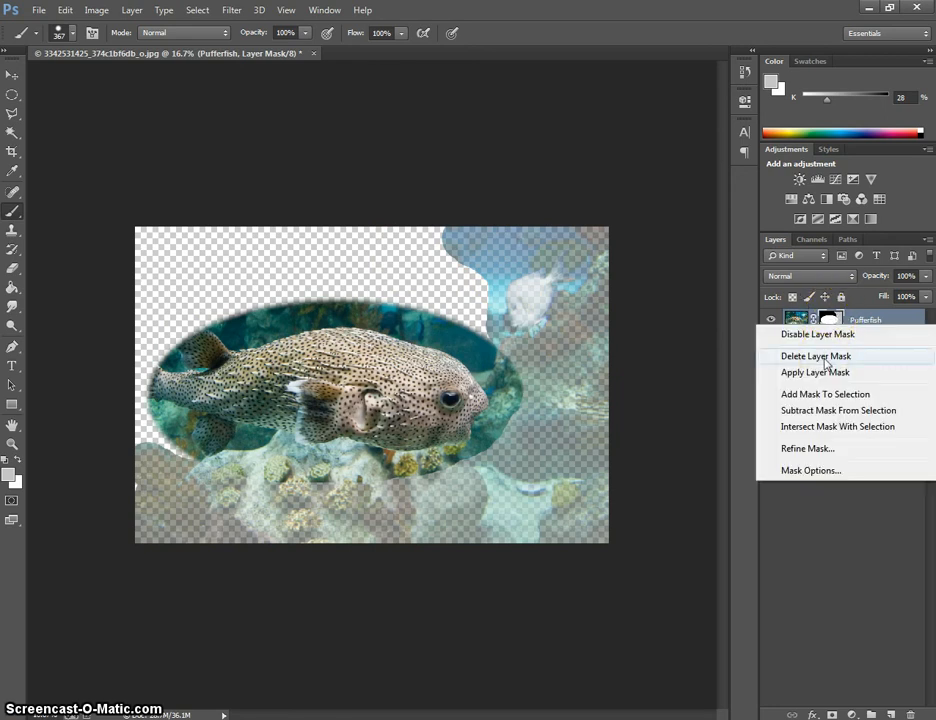
pyautogui.click(826, 359)
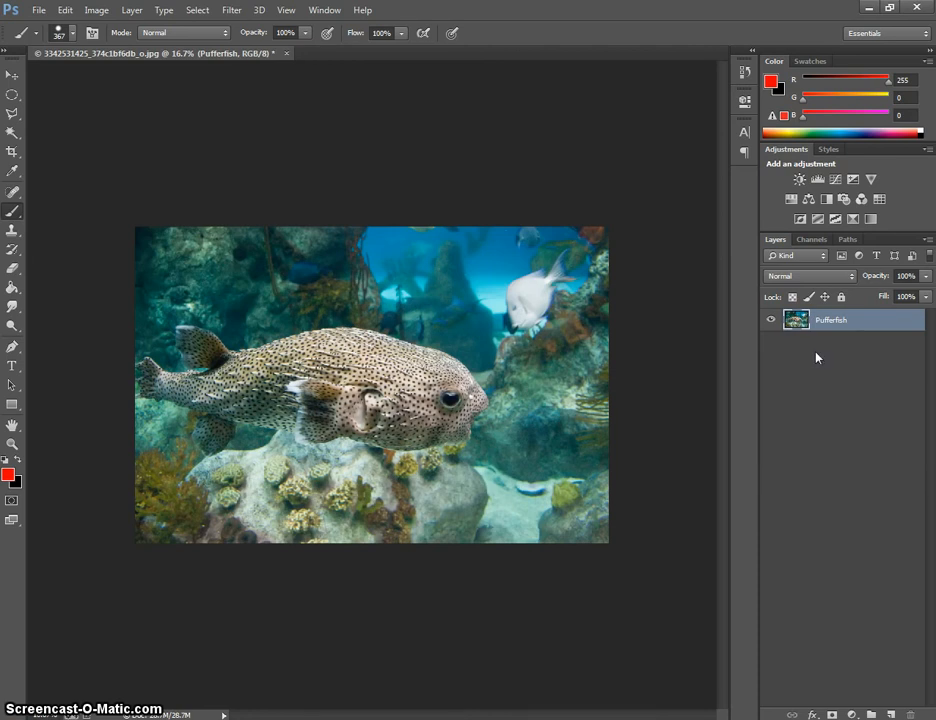
pyautogui.hotkey('ctrl', 'z')
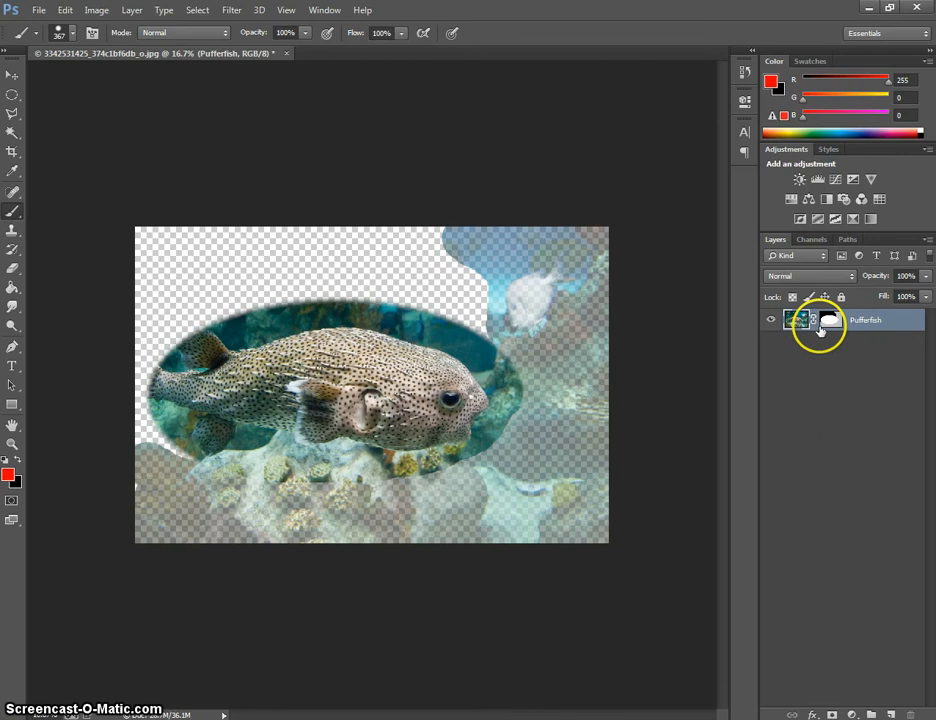
# Disable the Pufferfish layer's mask to show the whole image and enable it again
pyautogui.click(829, 324)
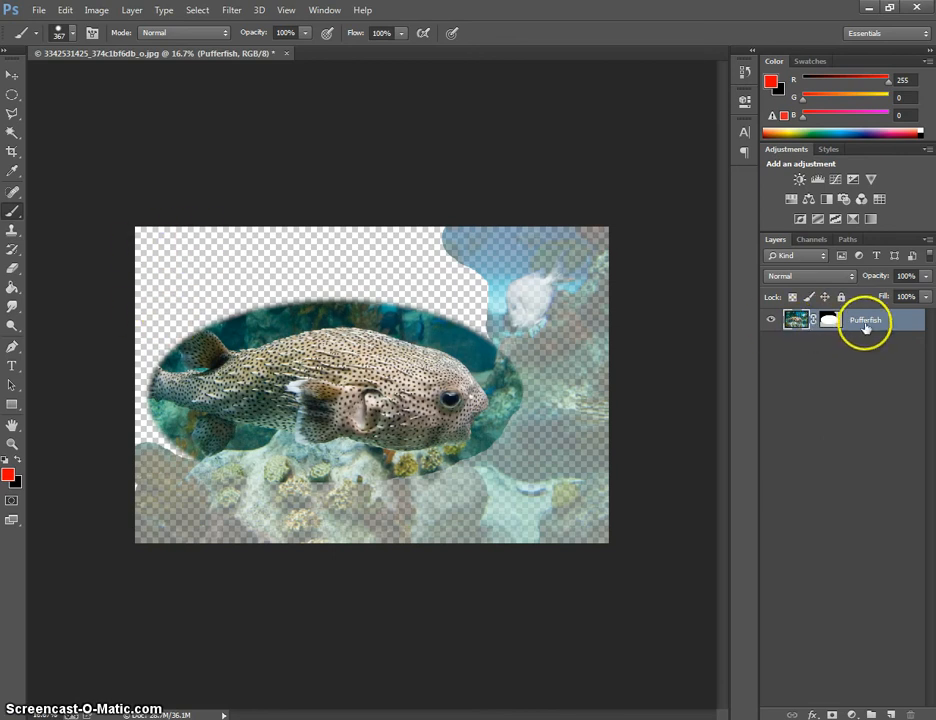
pyautogui.rightClick(831, 322)
pyautogui.click(833, 332)
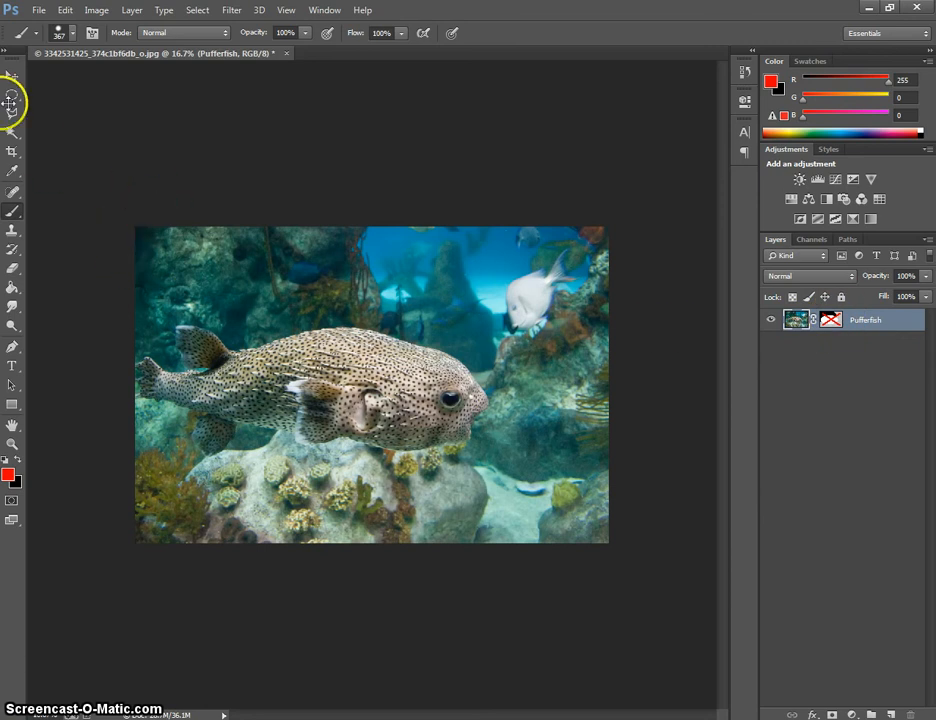
pyautogui.rightClick(822, 321)
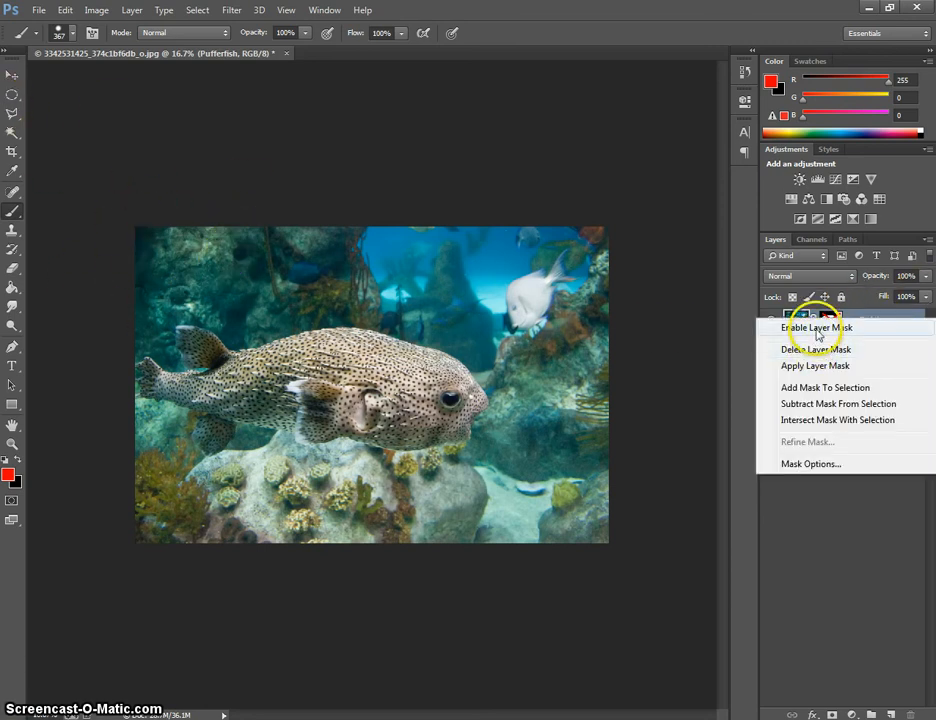
pyautogui.click(805, 328)
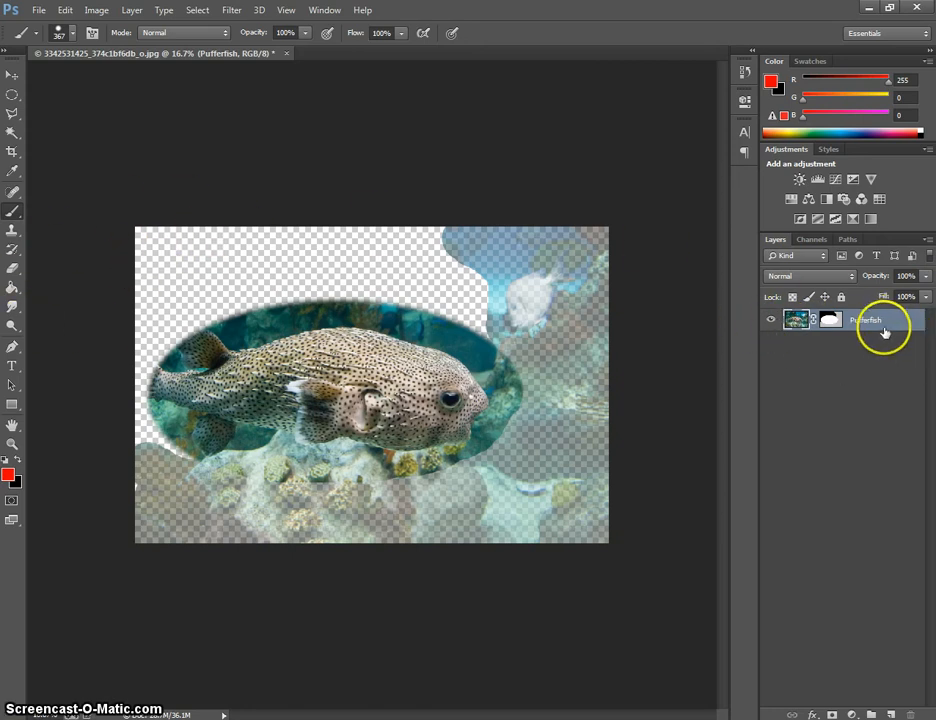
# Delete the layer mask from the Pufferfish layer
pyautogui.rightClick(828, 320)
pyautogui.click(816, 353)
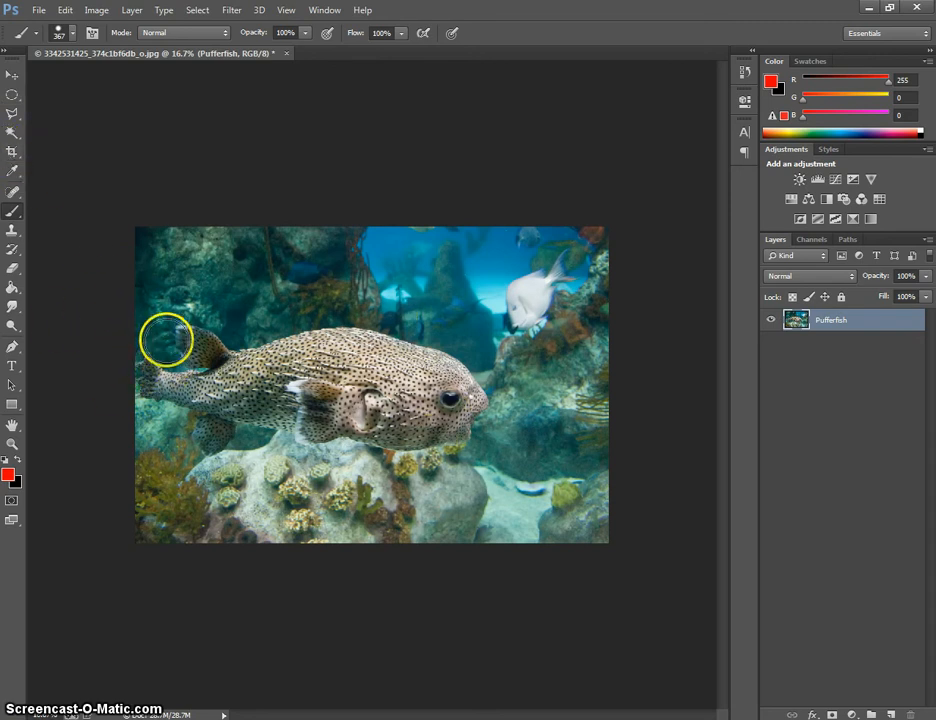
# Start a Polygonal Lasso outline at the pufferfish's tail and trace its upper edge to the base of the dorsal fin
pyautogui.click(13, 120)
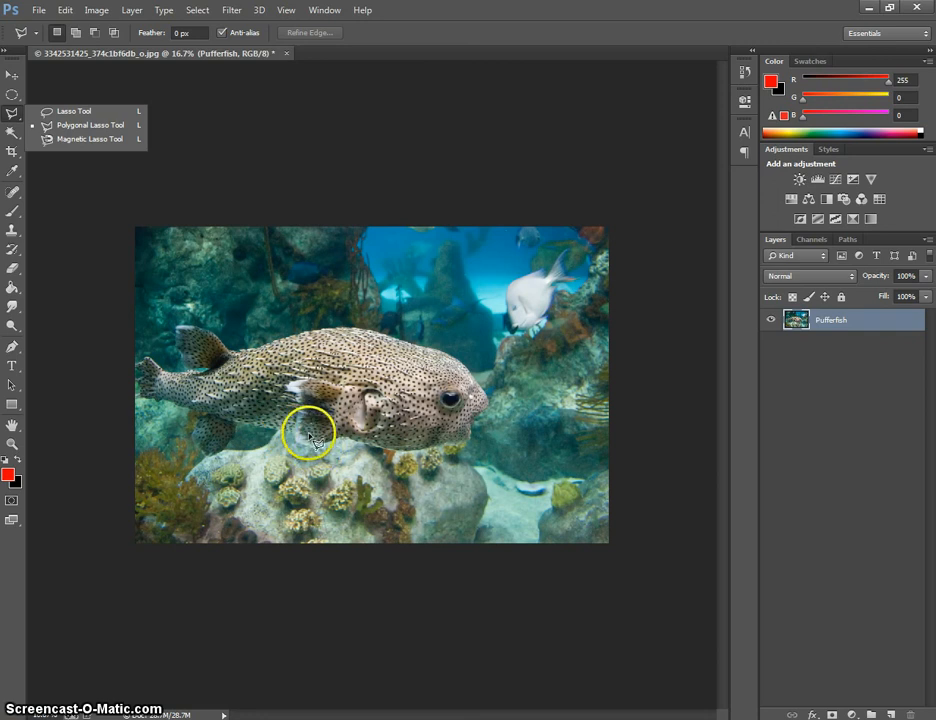
pyautogui.click(88, 127)
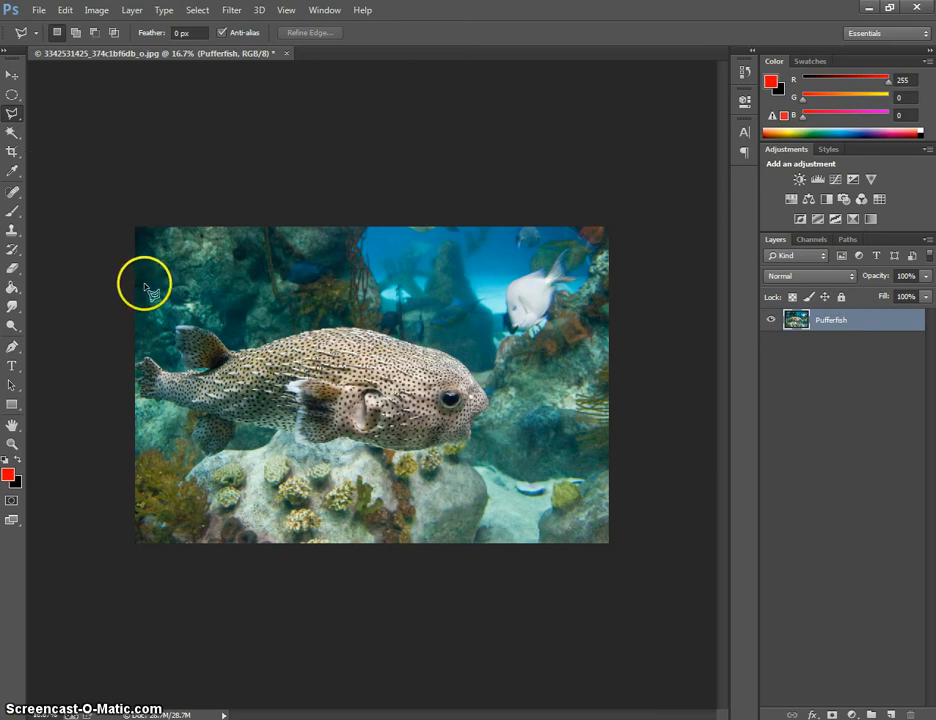
pyautogui.press('z')
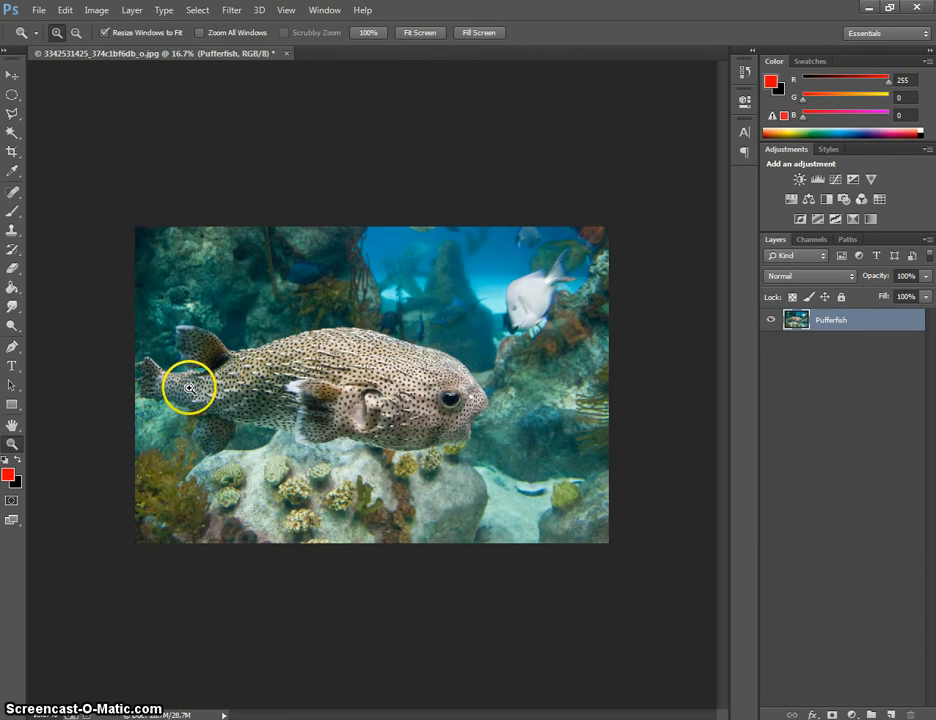
pyautogui.click(200, 385)
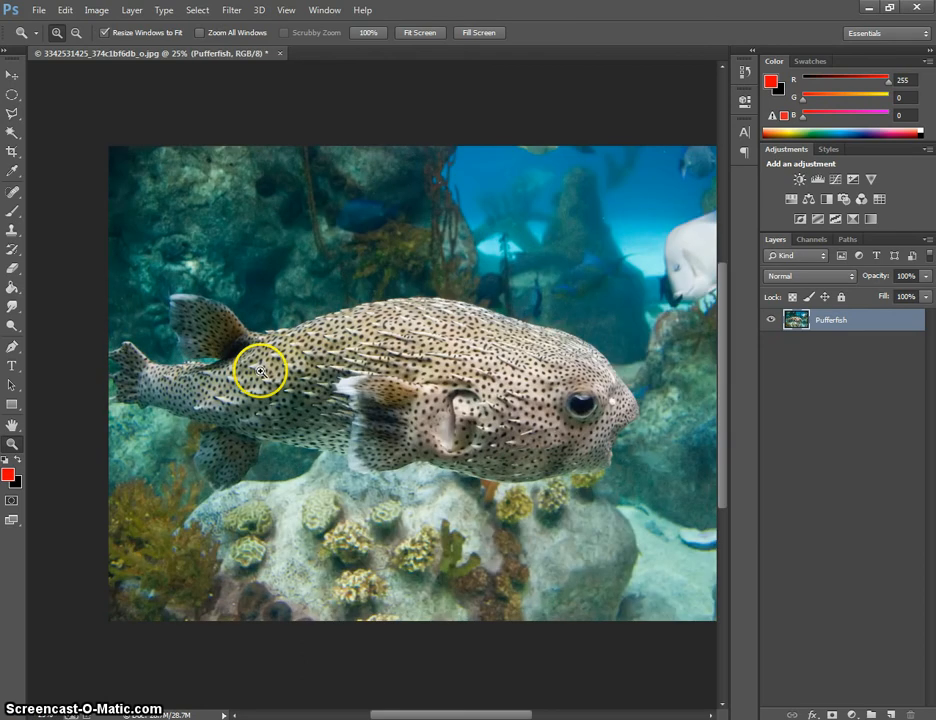
pyautogui.click(256, 371)
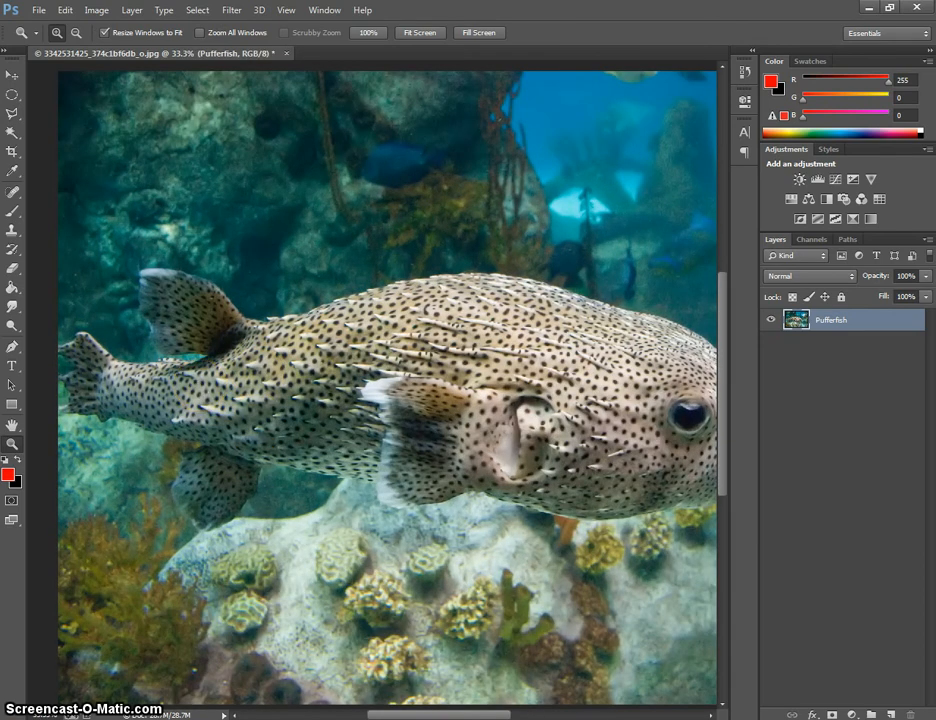
pyautogui.moveTo(435, 712)
pyautogui.mouseDown()
pyautogui.moveTo(460, 712)
pyautogui.moveTo(441, 713)
pyautogui.mouseUp()
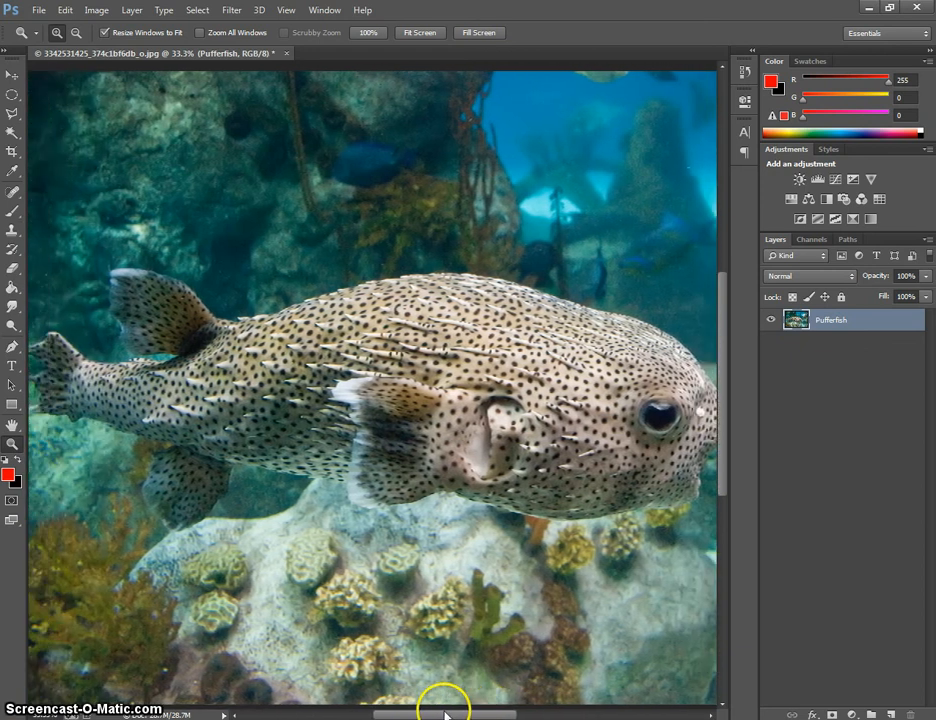
pyautogui.click(12, 113)
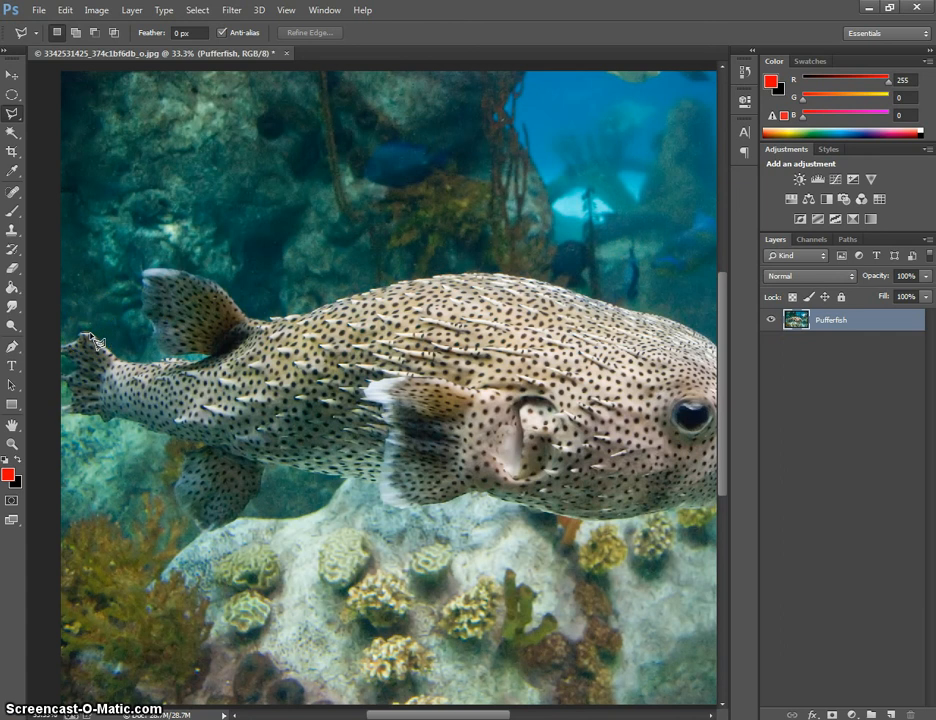
pyautogui.click(107, 349)
pyautogui.click(122, 366)
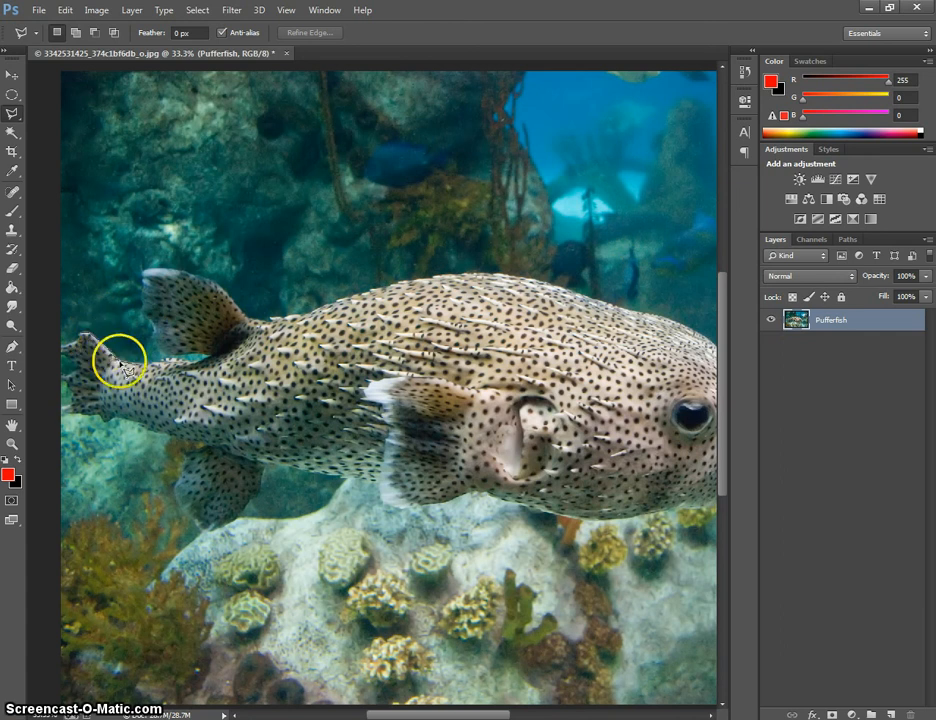
pyautogui.click(167, 360)
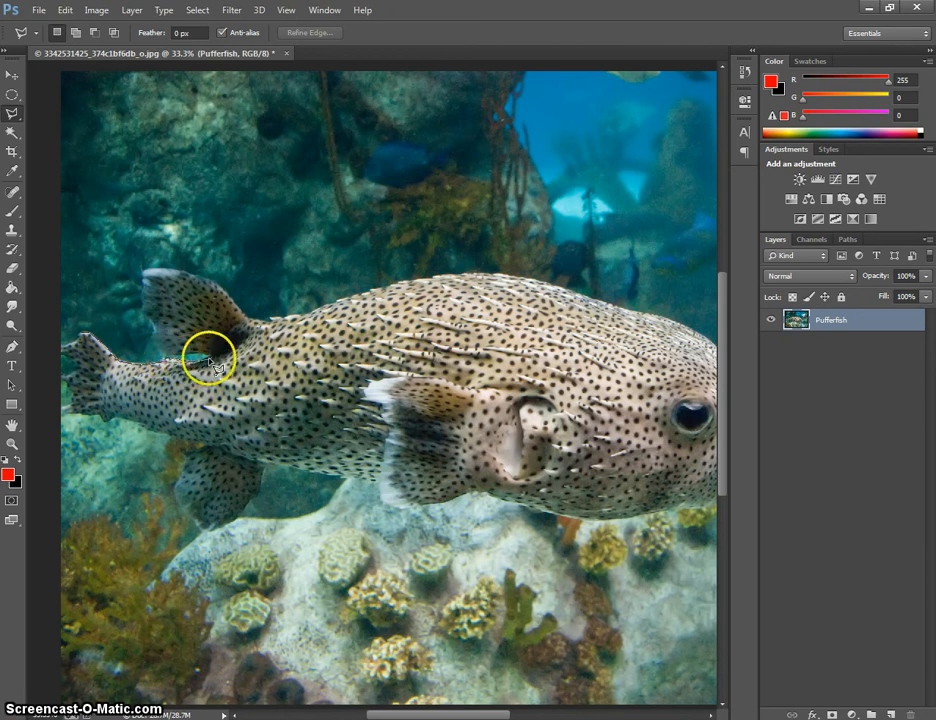
pyautogui.click(210, 357)
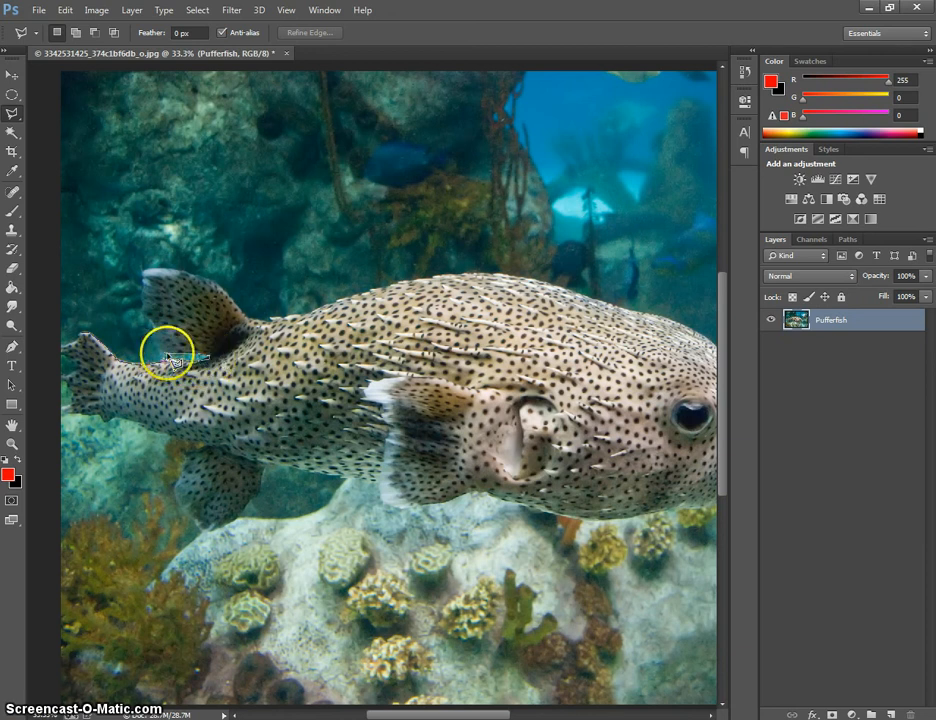
# Continue the lasso outline around the dorsal fin, from its underside over the tip to where it meets the back
pyautogui.click(158, 356)
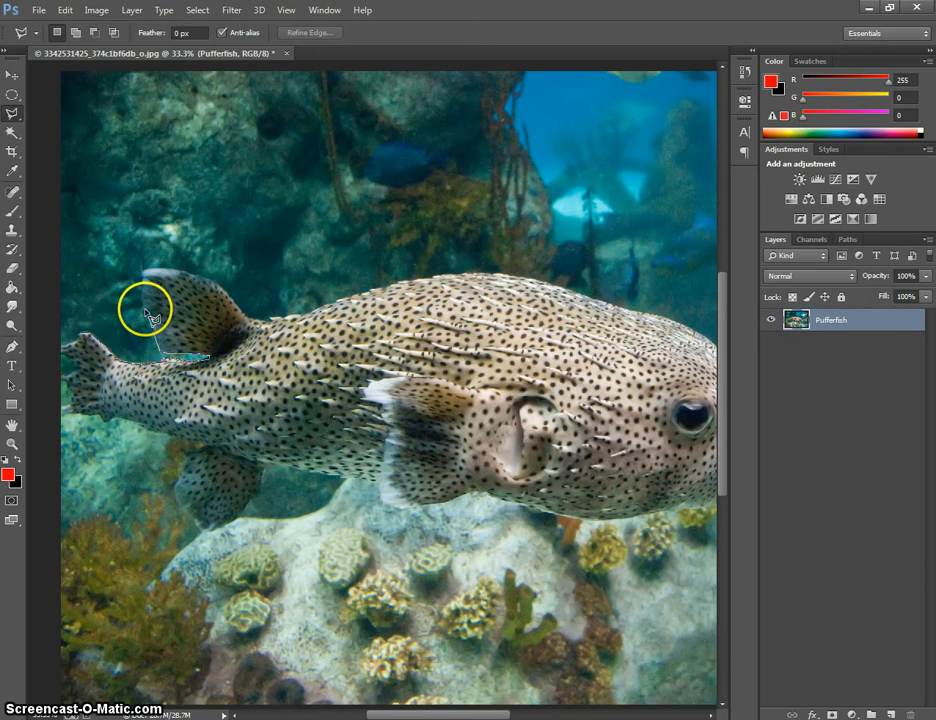
pyautogui.click(145, 308)
pyautogui.click(140, 284)
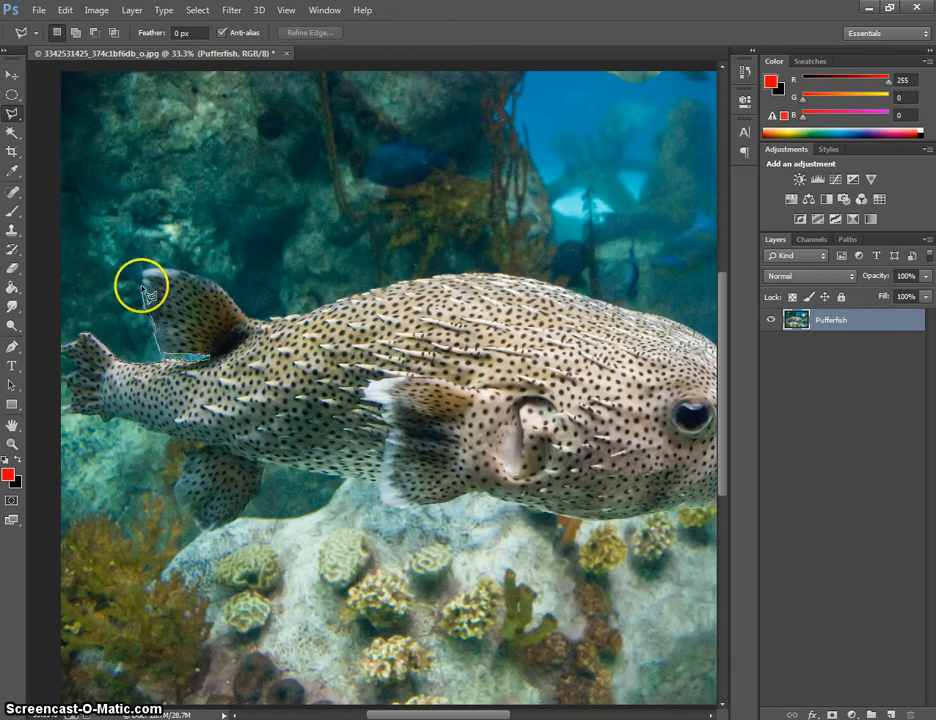
pyautogui.click(145, 271)
pyautogui.click(162, 270)
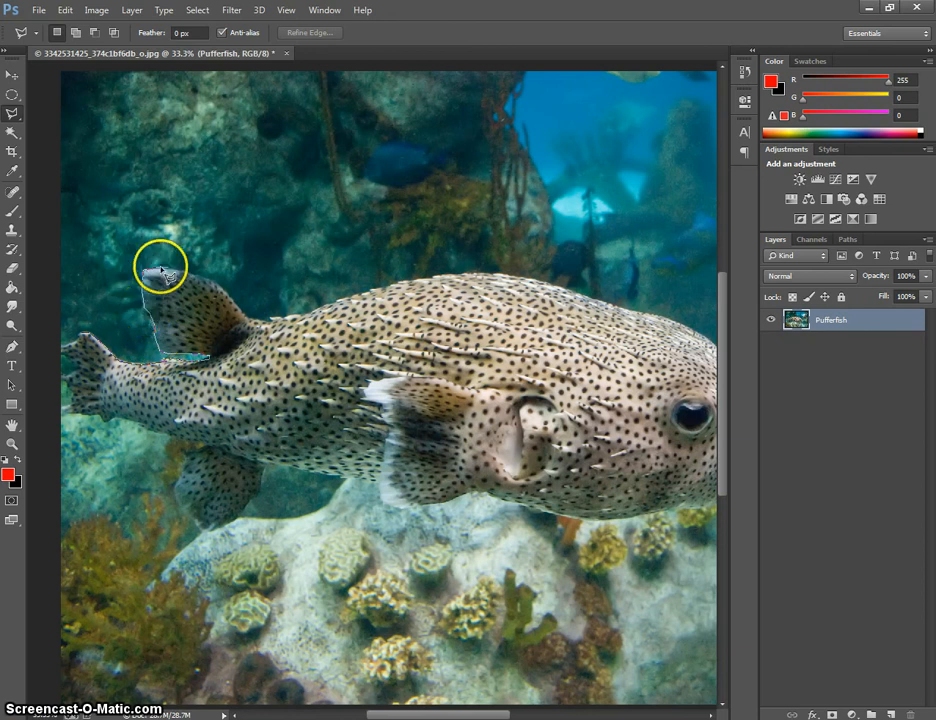
pyautogui.click(196, 279)
pyautogui.click(217, 279)
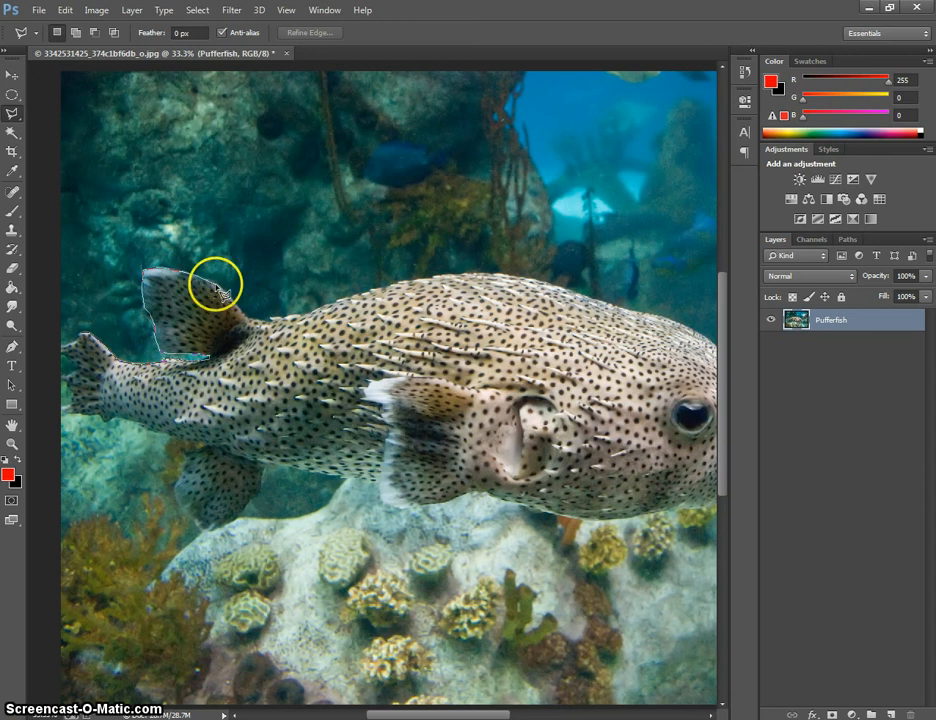
pyautogui.click(236, 303)
pyautogui.click(256, 323)
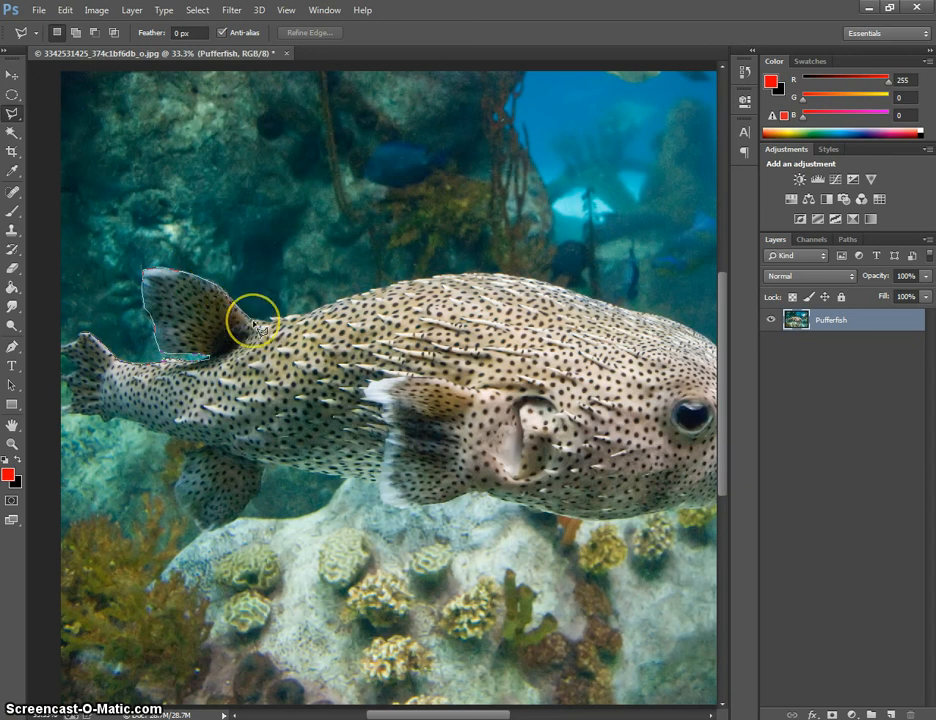
# Trace the lasso outline along the pufferfish's back, from the dorsal fin past the highest point of the body
pyautogui.click(269, 318)
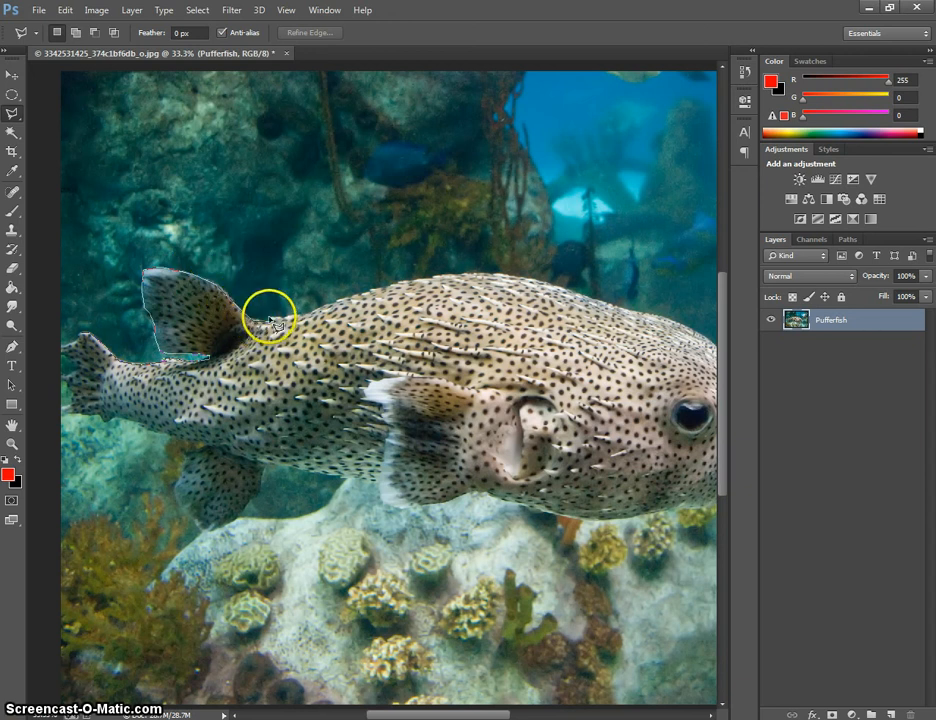
pyautogui.click(288, 318)
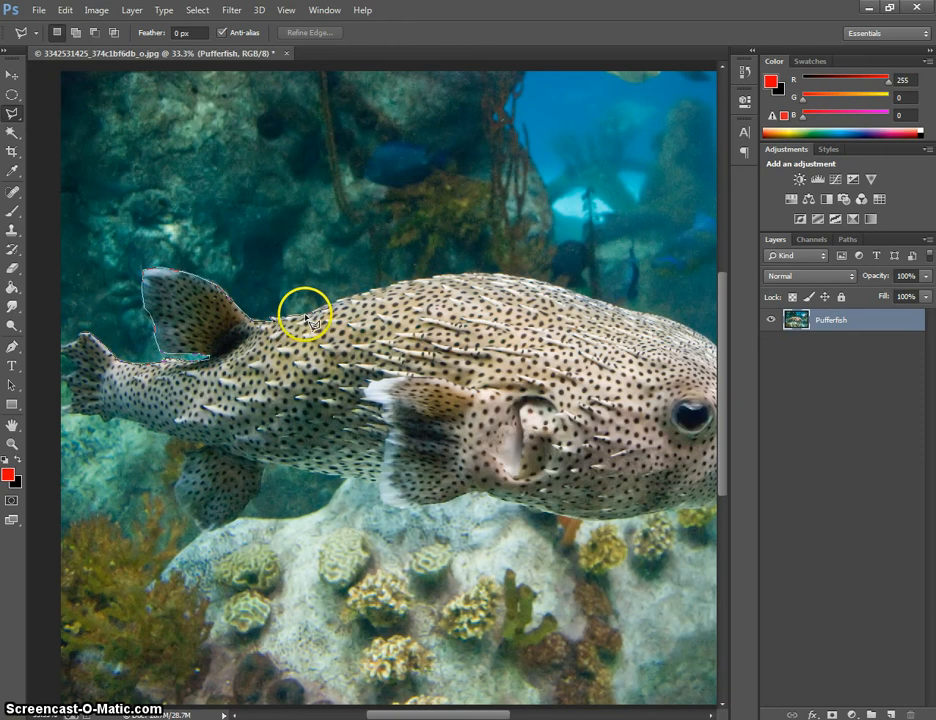
pyautogui.click(305, 315)
pyautogui.click(370, 293)
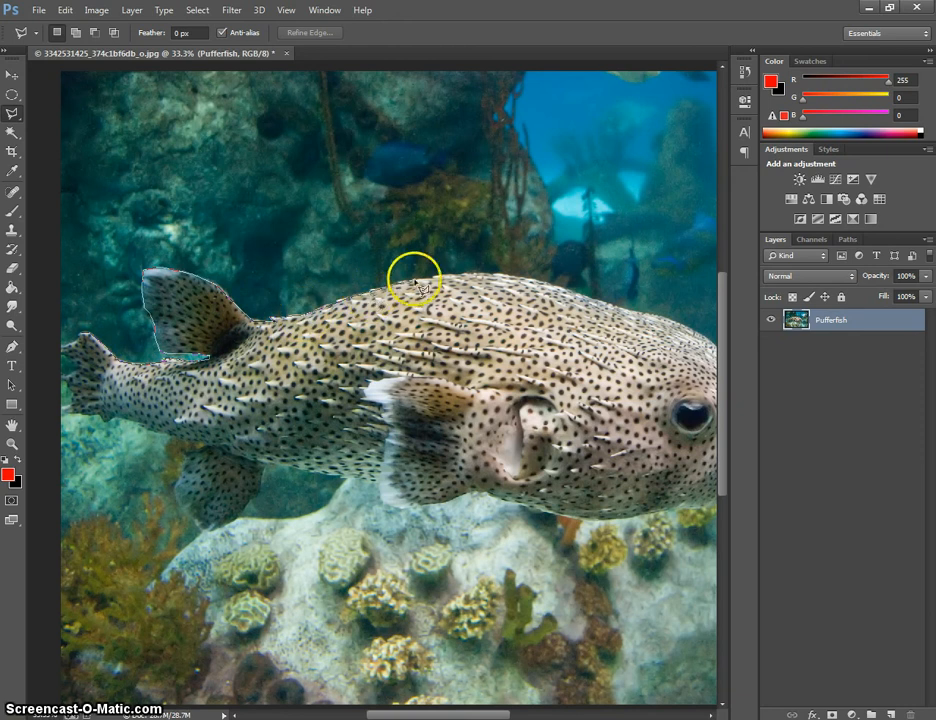
pyautogui.click(464, 276)
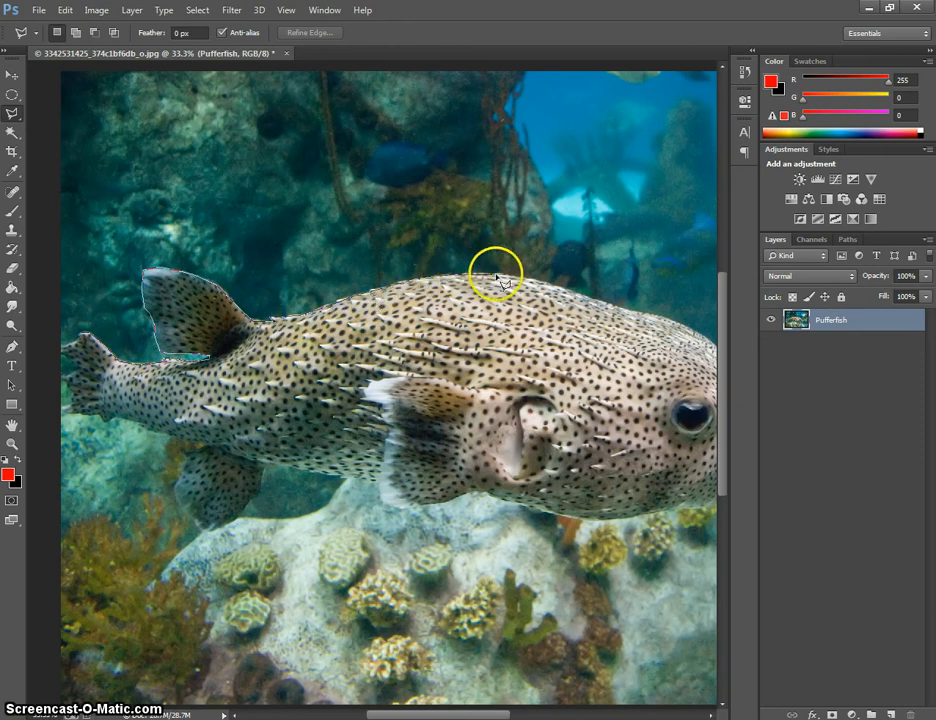
pyautogui.click(522, 277)
pyautogui.click(558, 288)
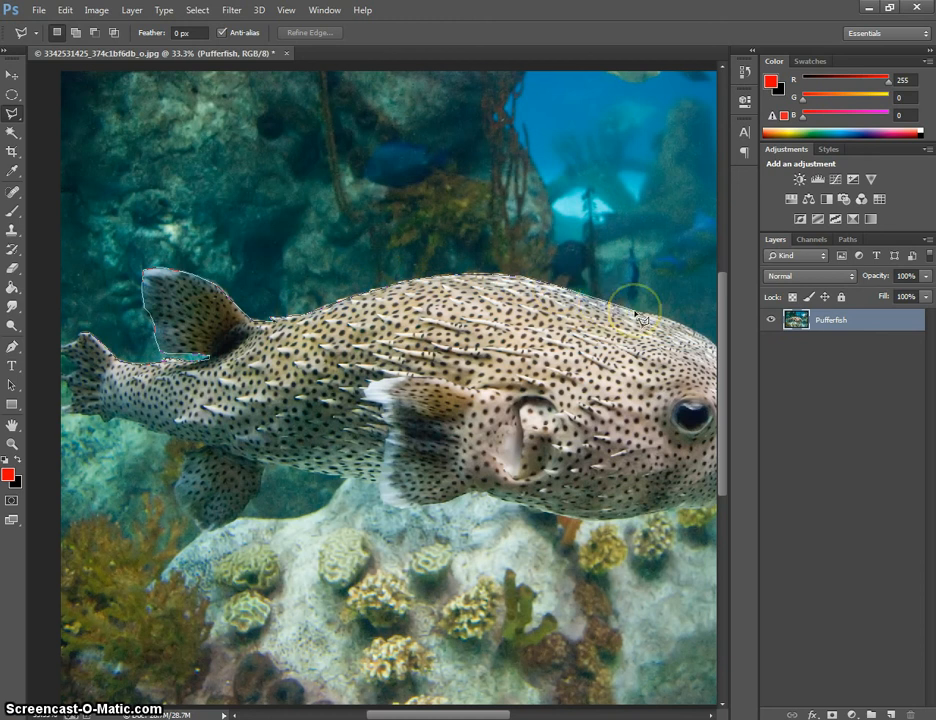
# Extend the lasso outline from the back down over the forehead to the tip of the snout
pyautogui.hscroll(3, 640, 318)
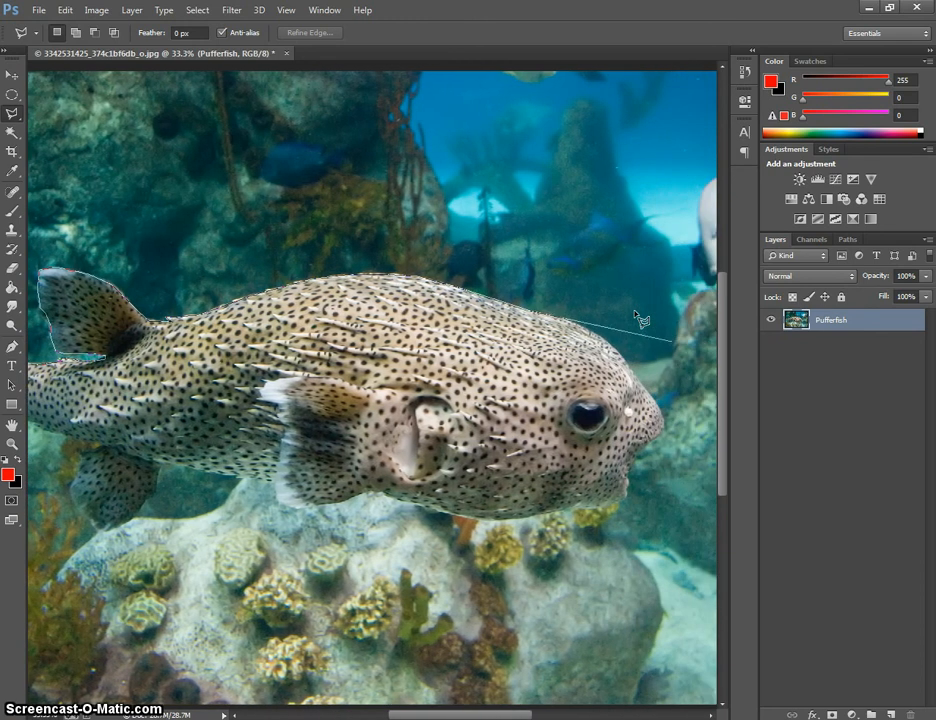
pyautogui.click(553, 310)
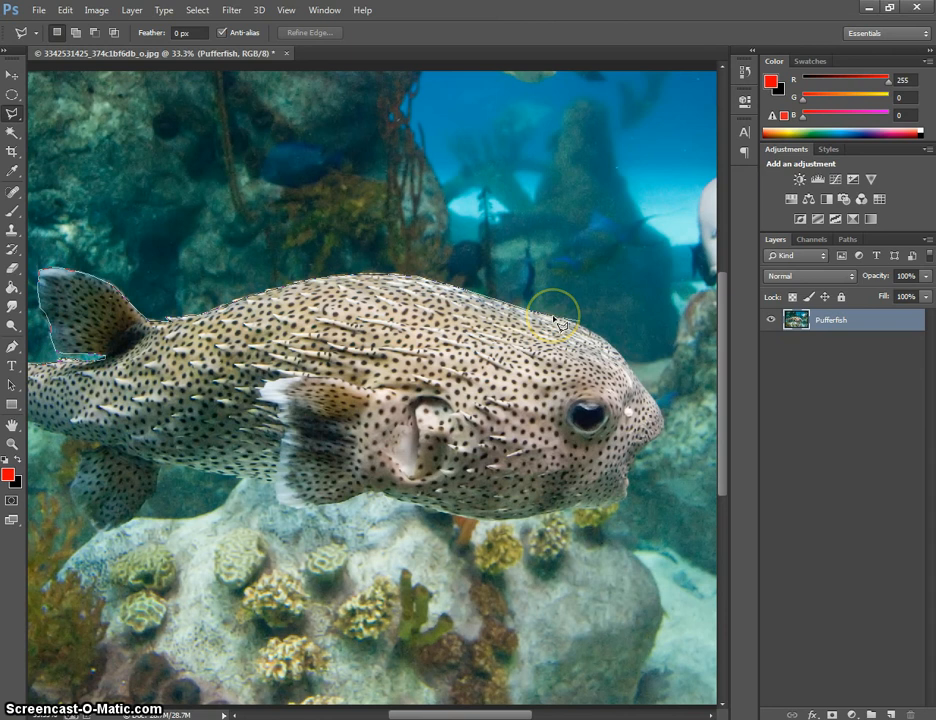
pyautogui.click(570, 321)
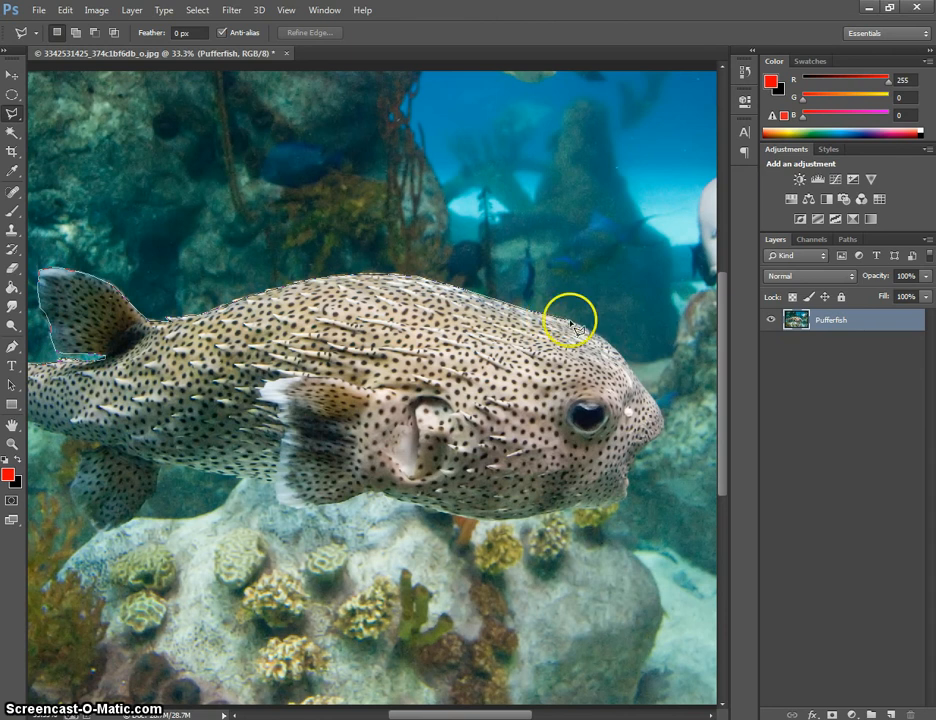
pyautogui.click(602, 334)
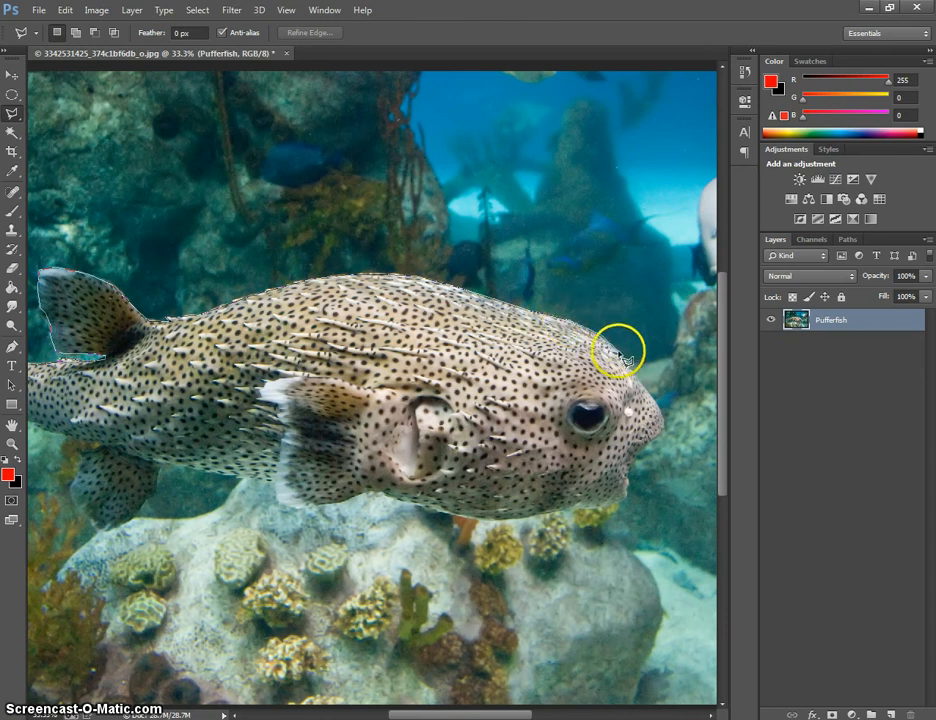
pyautogui.click(634, 372)
pyautogui.click(650, 396)
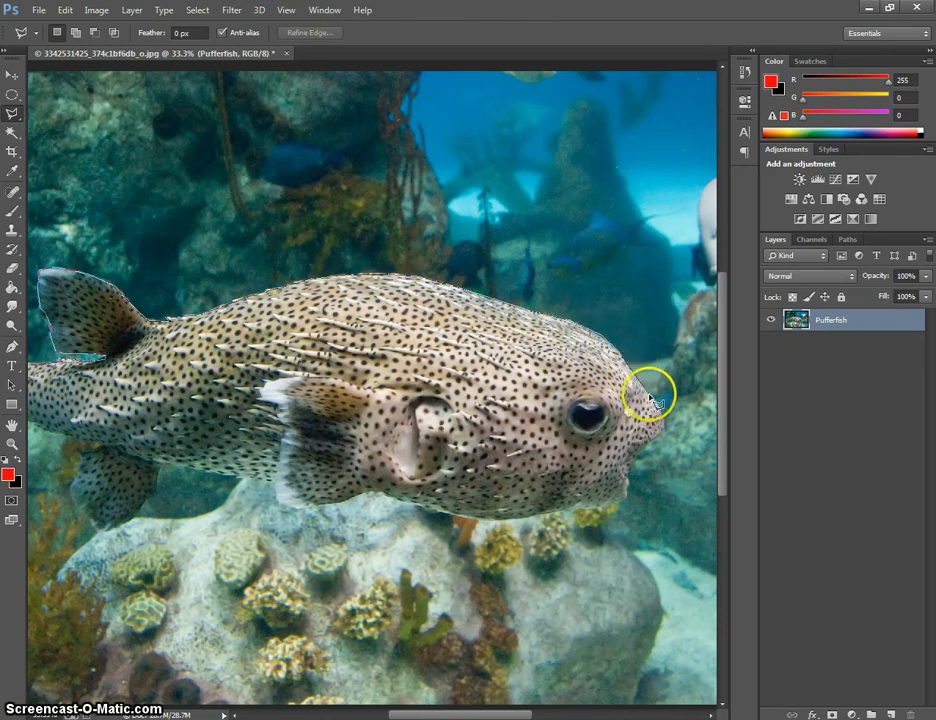
pyautogui.click(664, 426)
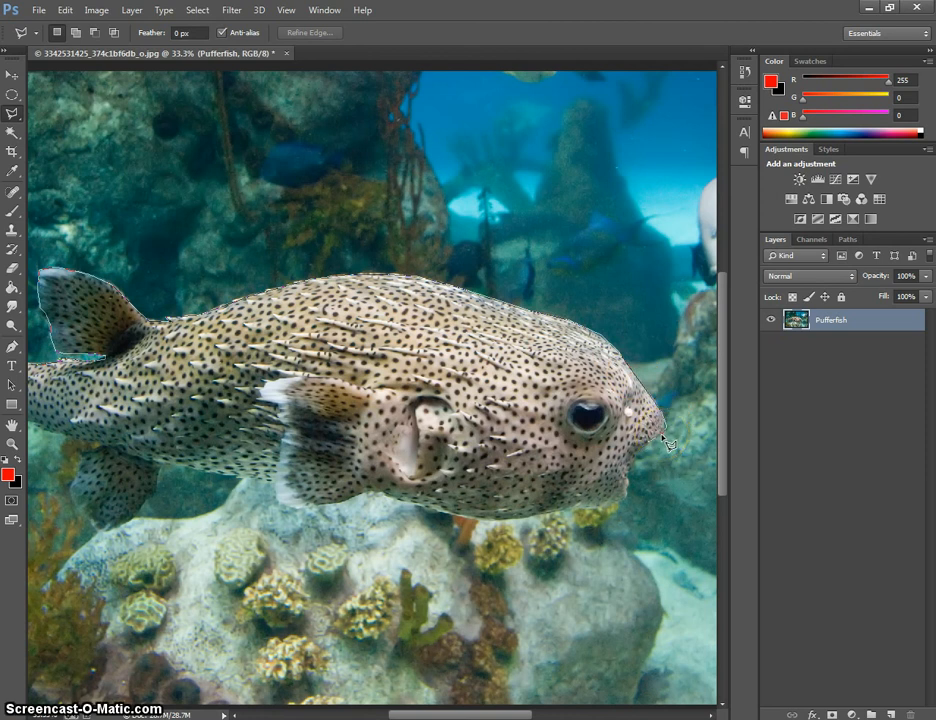
# Trace the lasso outline around the pufferfish's mouth and chin to the start of the belly
pyautogui.click(648, 442)
pyautogui.click(633, 459)
pyautogui.click(628, 479)
pyautogui.click(630, 494)
pyautogui.click(600, 508)
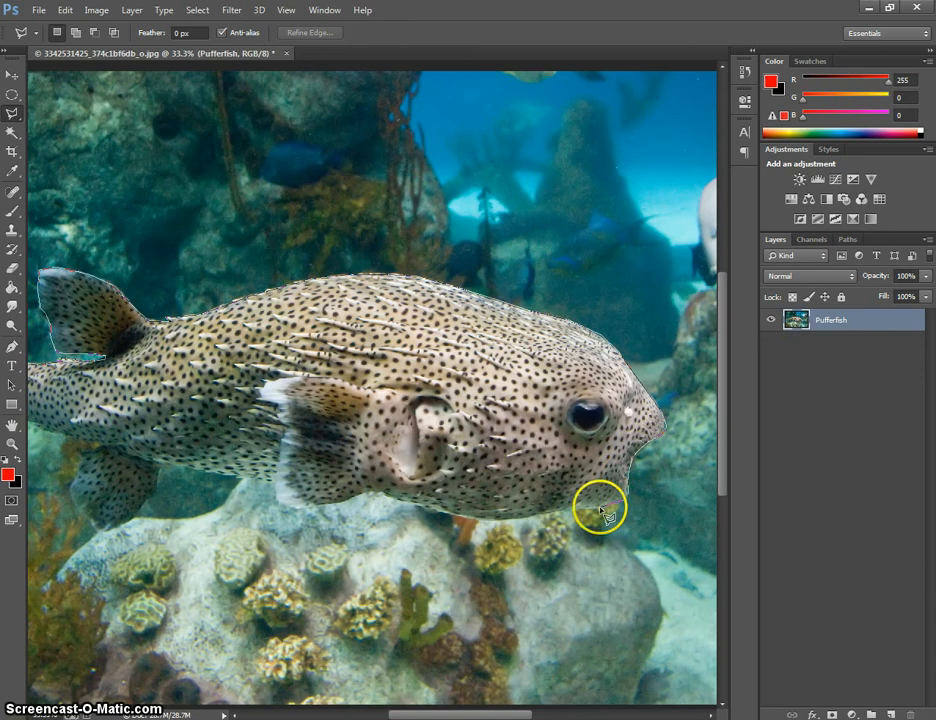
# Trace the lasso outline along the belly and around the pectoral fin to the front of the lower rear fin
pyautogui.click(578, 507)
pyautogui.click(544, 514)
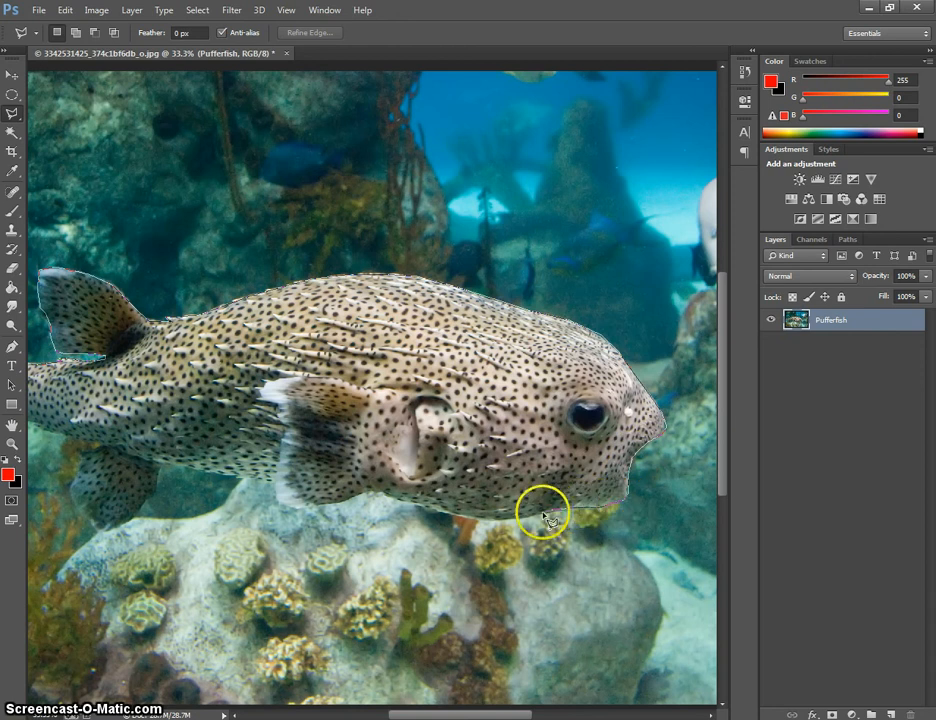
pyautogui.click(503, 520)
pyautogui.click(474, 518)
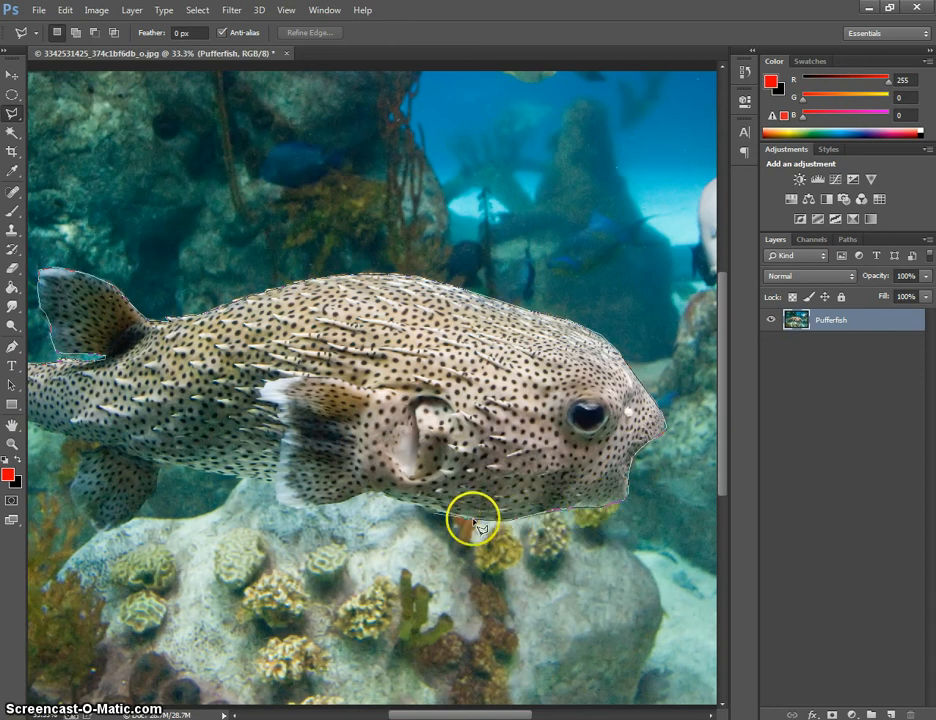
pyautogui.click(427, 509)
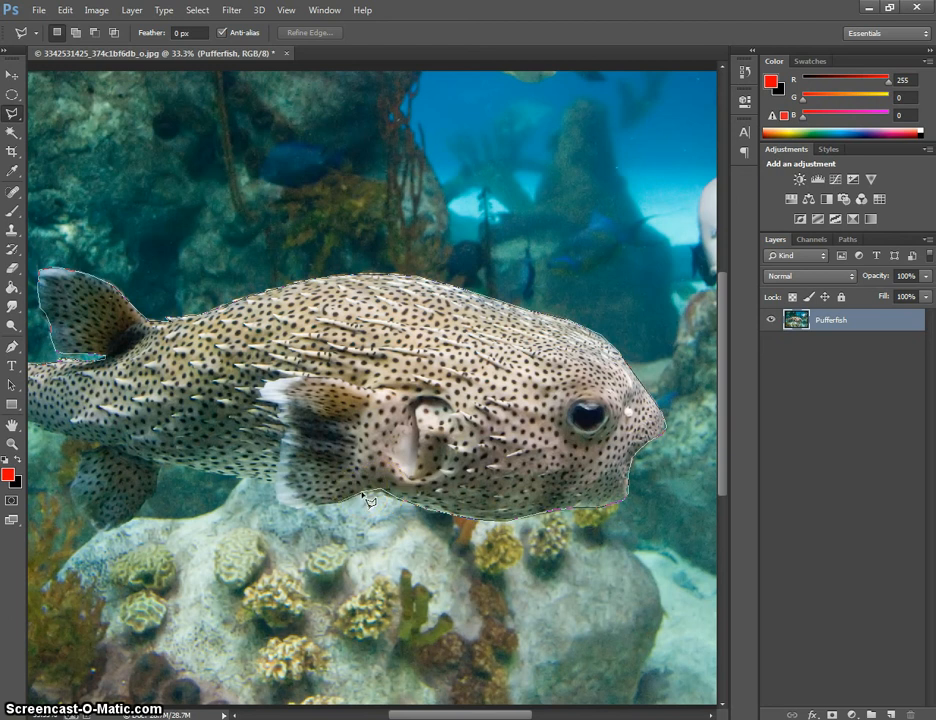
pyautogui.click(318, 501)
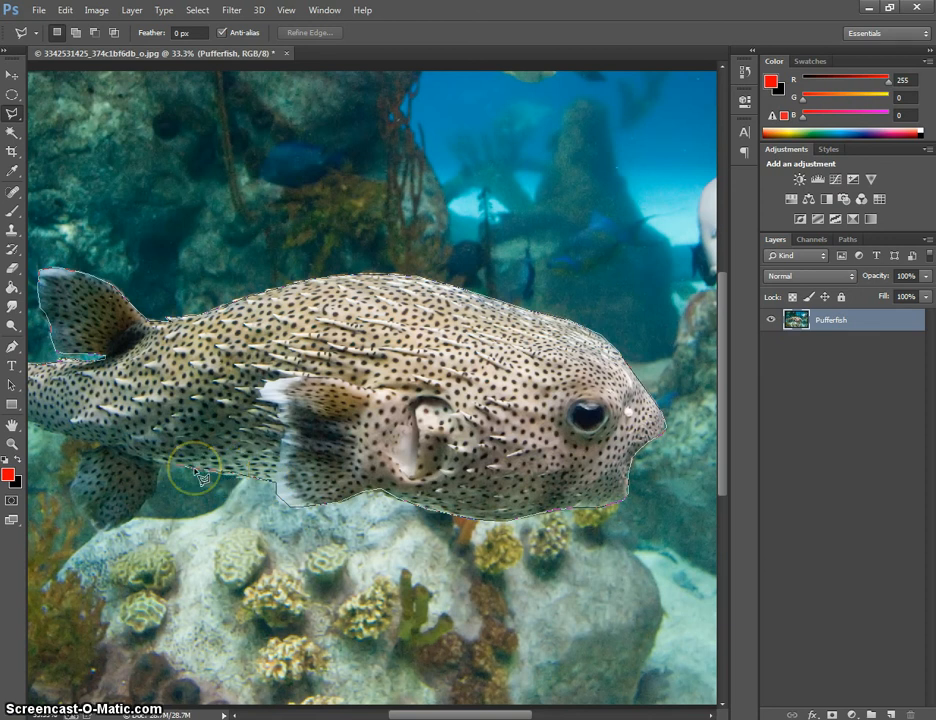
pyautogui.click(157, 462)
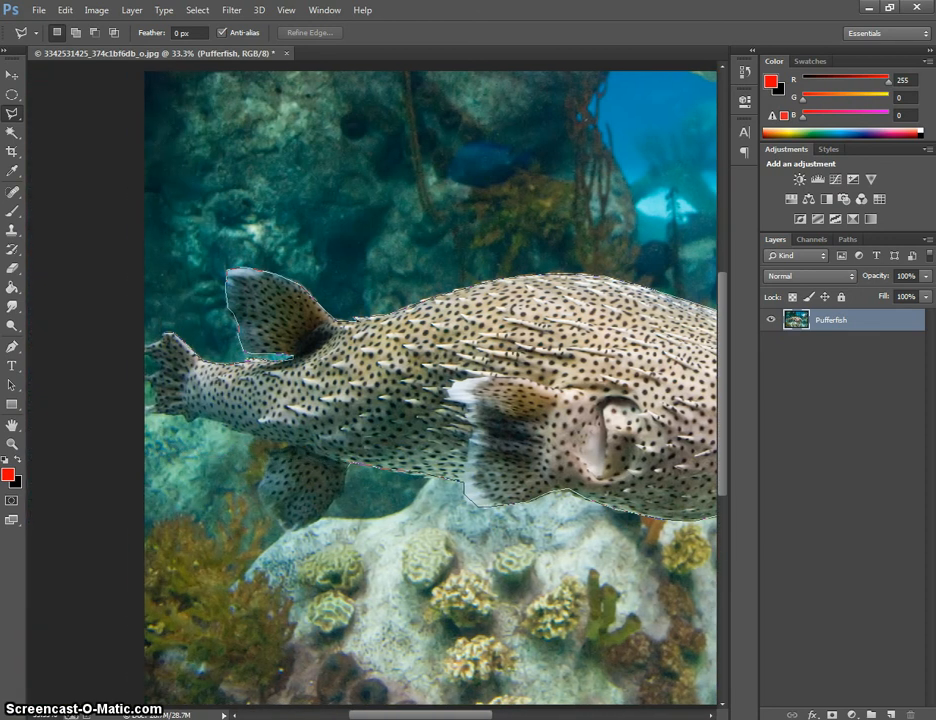
# Trace the lasso outline around the lower rear fin and back up to the body
pyautogui.click(344, 484)
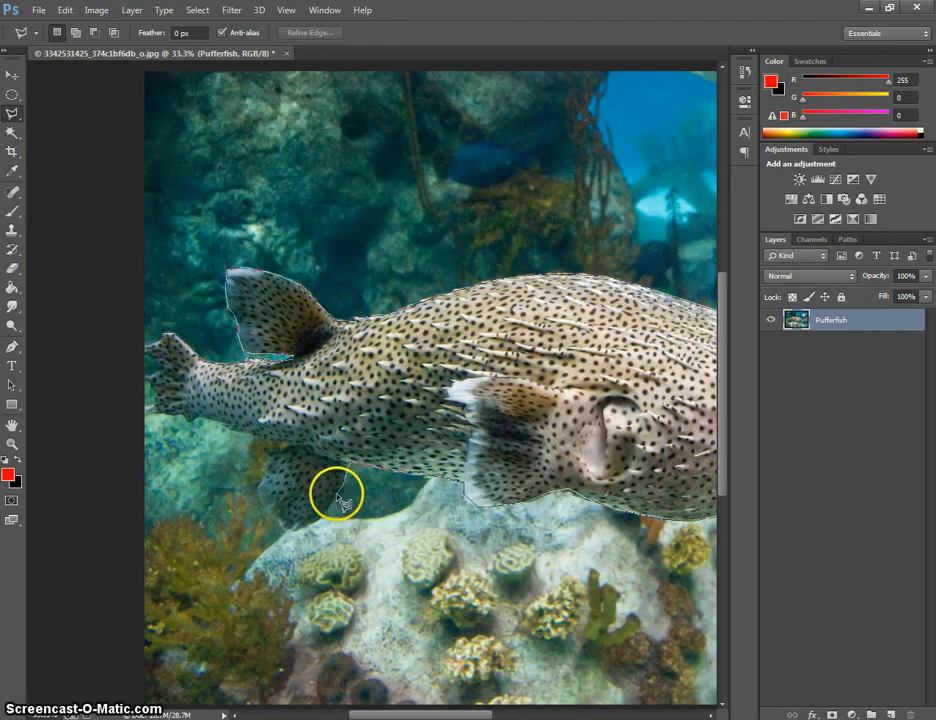
pyautogui.click(327, 503)
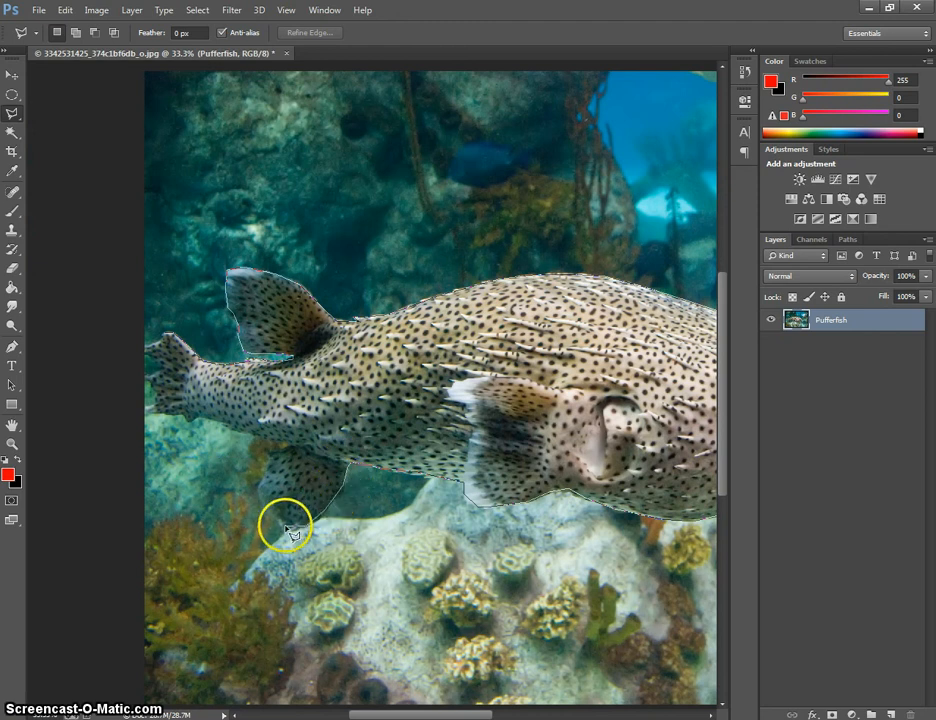
pyautogui.click(264, 478)
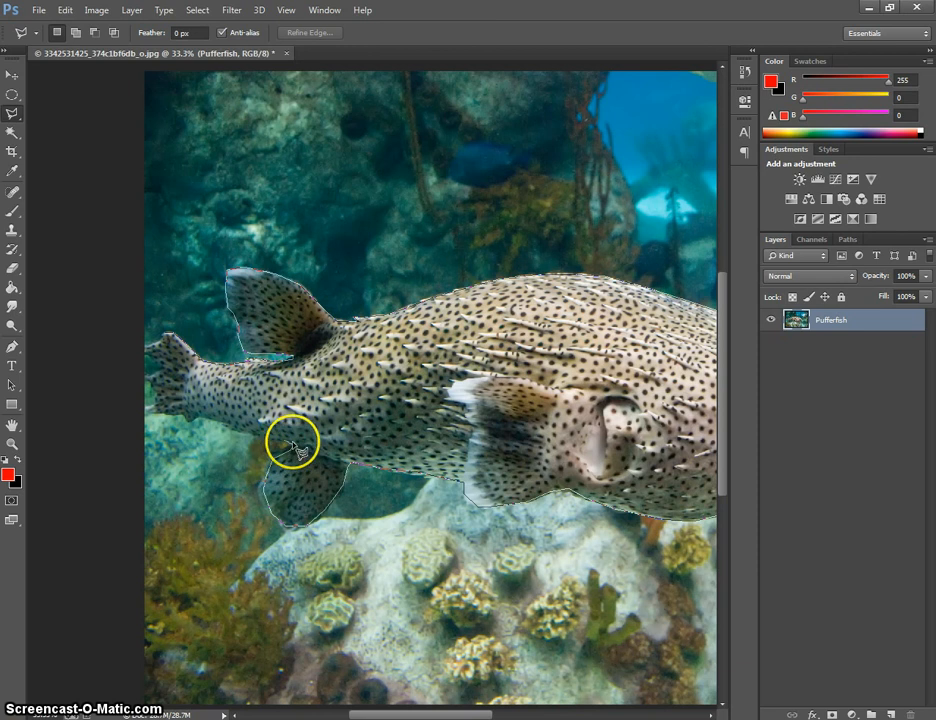
# Trace the lasso outline from the lower rear fin along the tail's underside to the lower tip of the tail fin
pyautogui.click(211, 418)
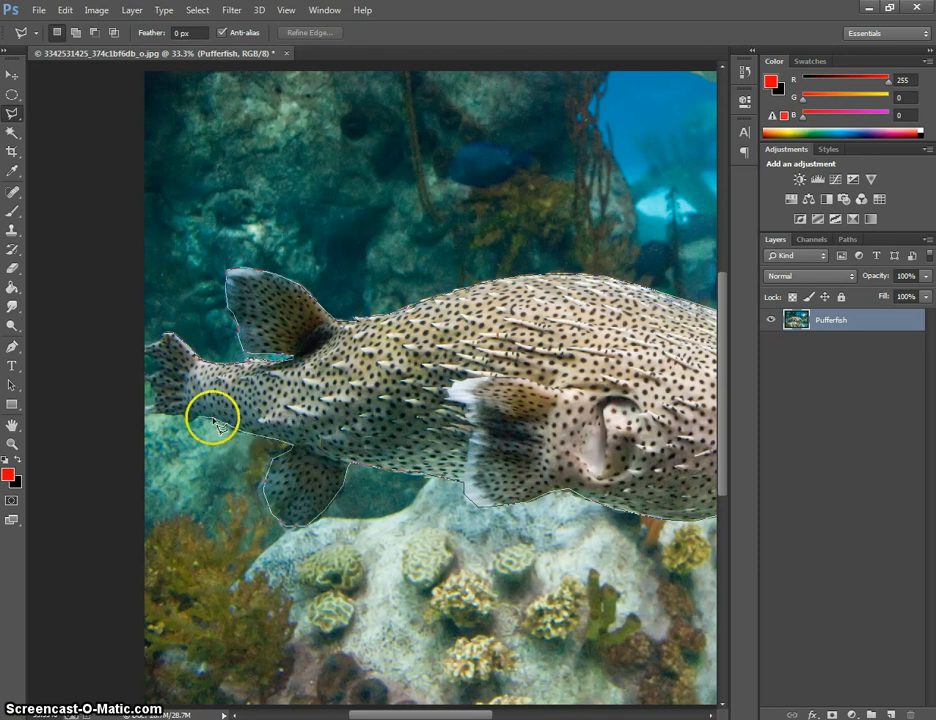
pyautogui.click(190, 421)
pyautogui.click(184, 413)
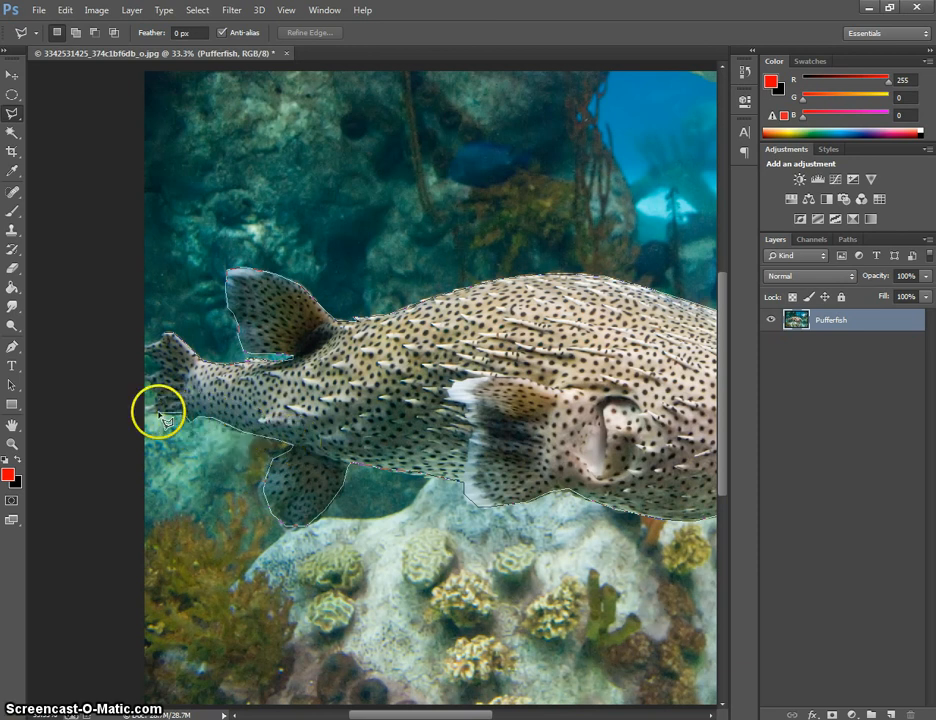
pyautogui.click(147, 410)
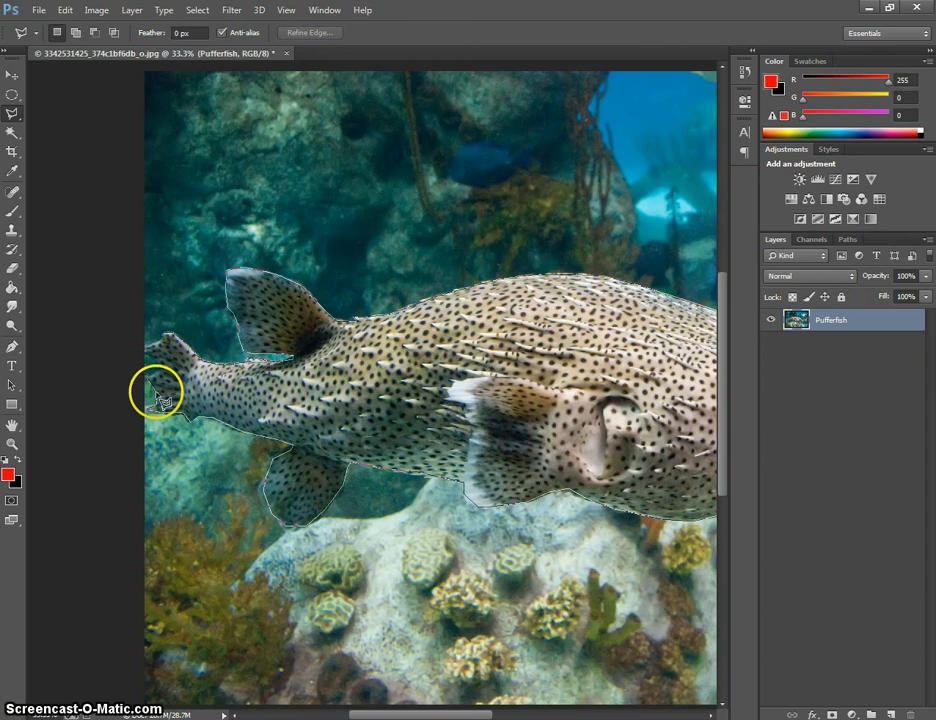
# Trace the ragged rear edge of the tail fin up to its upper tip and close the lasso outline into a selection
pyautogui.click(156, 392)
pyautogui.click(146, 378)
pyautogui.click(158, 371)
pyautogui.click(154, 359)
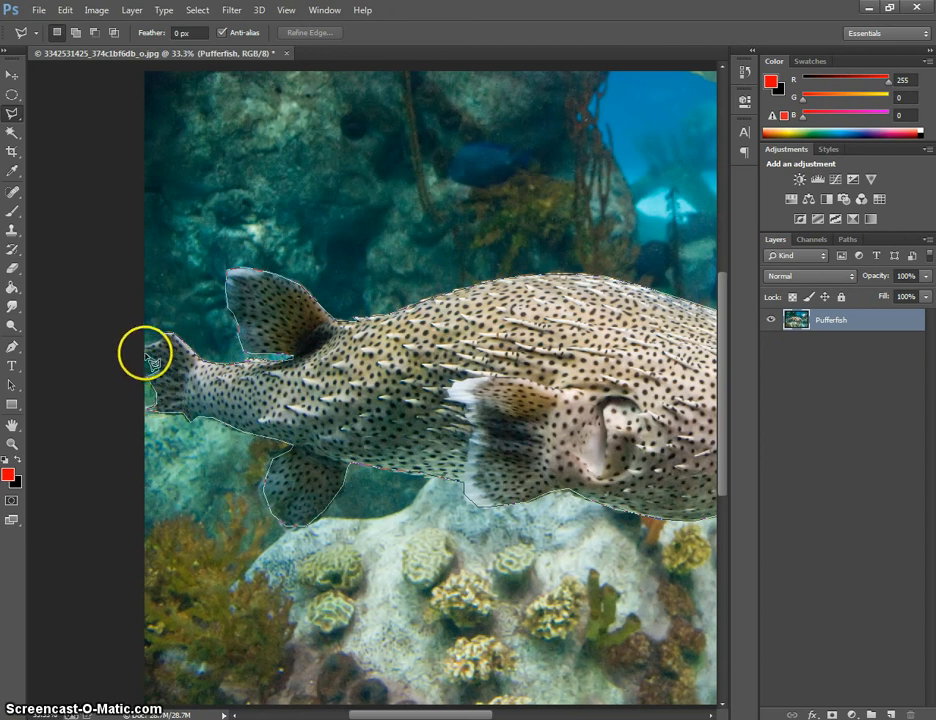
pyautogui.click(145, 353)
pyautogui.click(145, 348)
pyautogui.click(161, 341)
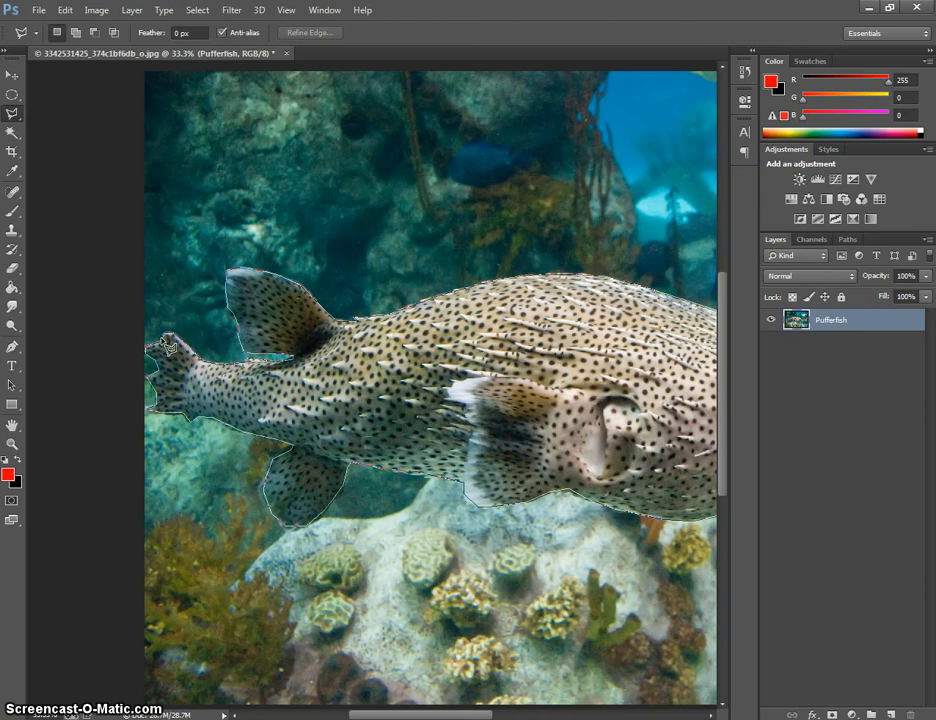
pyautogui.click(170, 346)
pyautogui.click(168, 339)
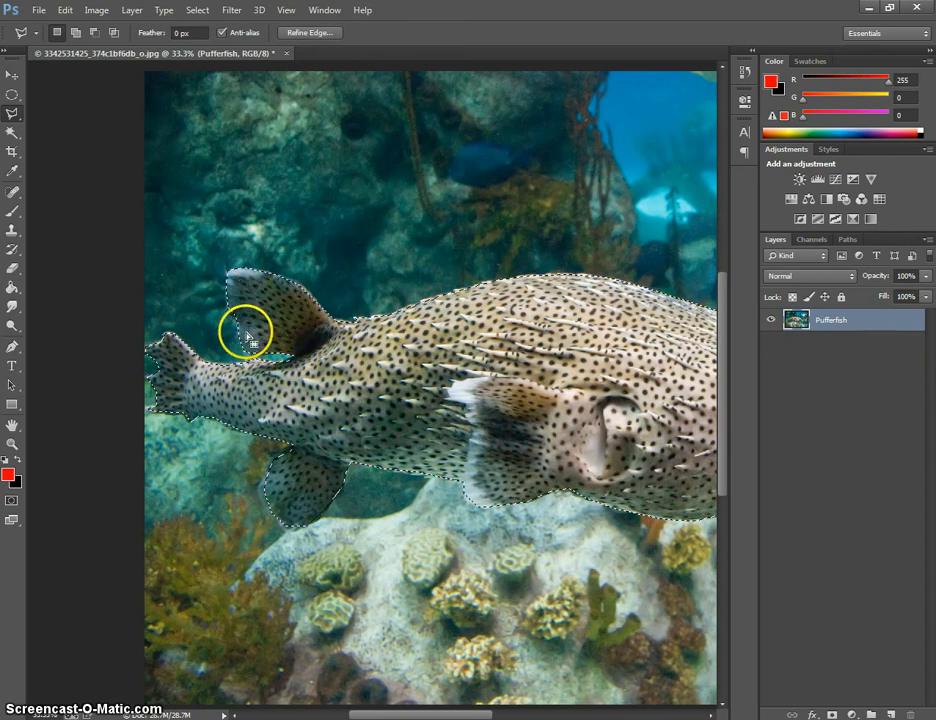
# Try masking the Pufferfish layer with the finished pufferfish selection
pyautogui.press('z')
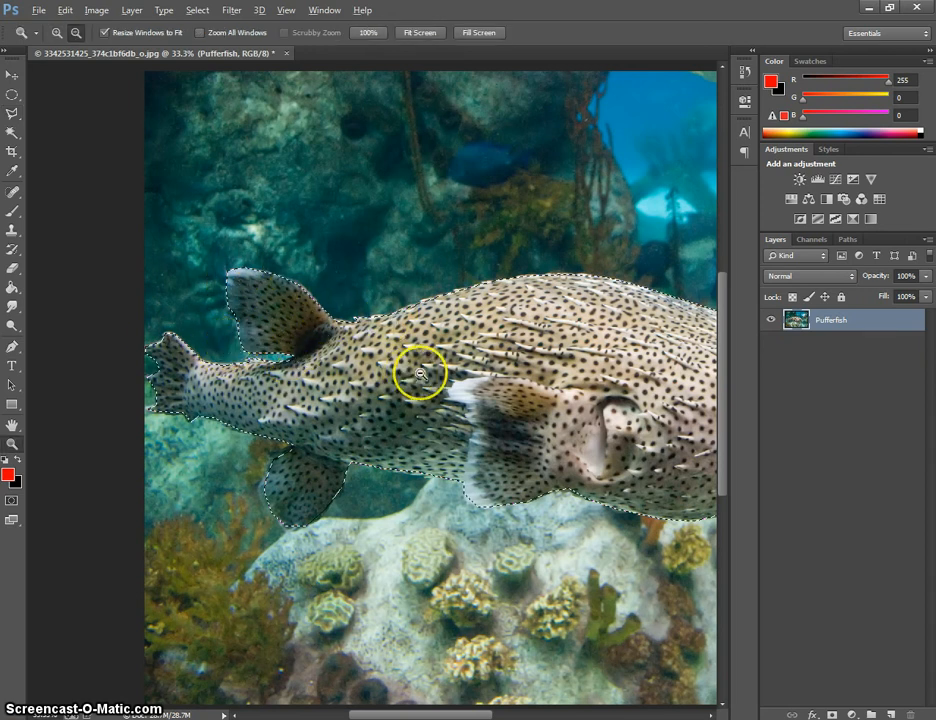
pyautogui.keyDown('alt'); pyautogui.click(492, 373); pyautogui.keyUp('alt')
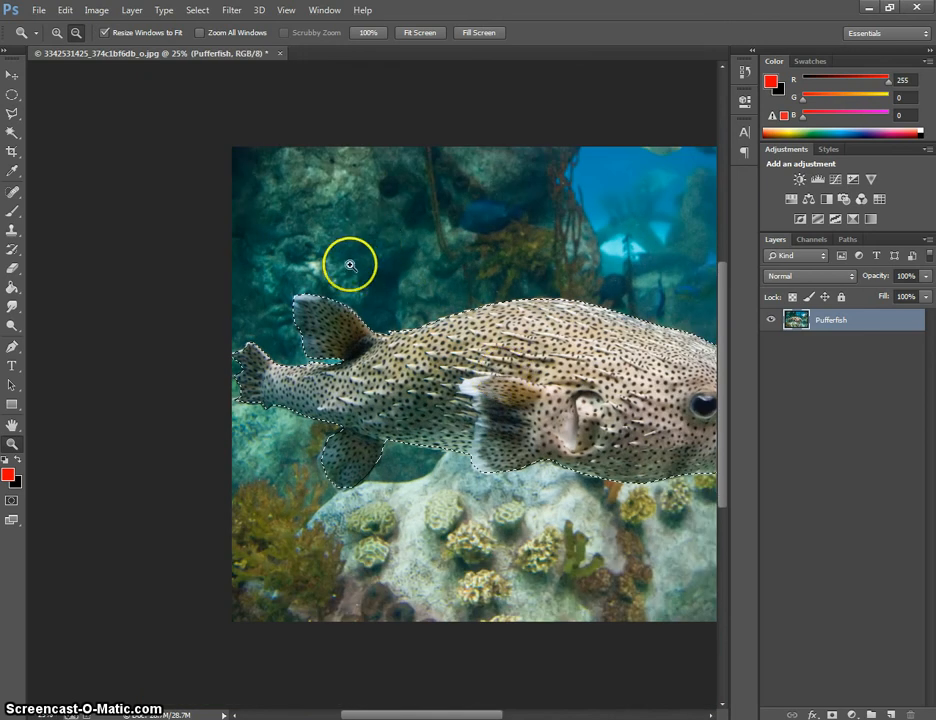
pyautogui.moveTo(409, 707); pyautogui.dragTo(466, 706)
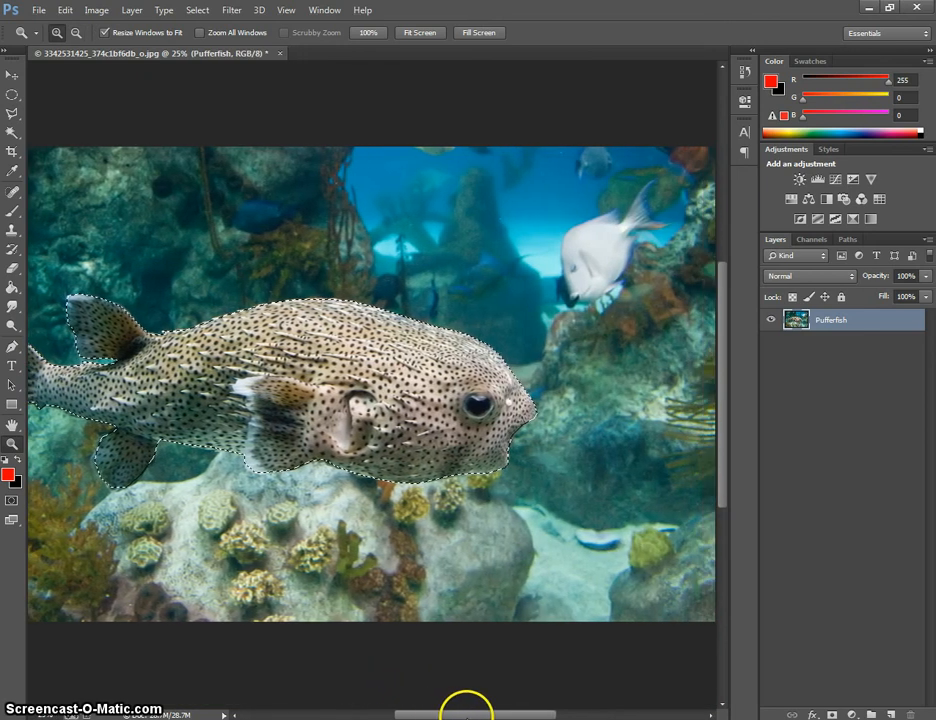
pyautogui.keyDown('alt'); pyautogui.click(416, 535); pyautogui.keyUp('alt')
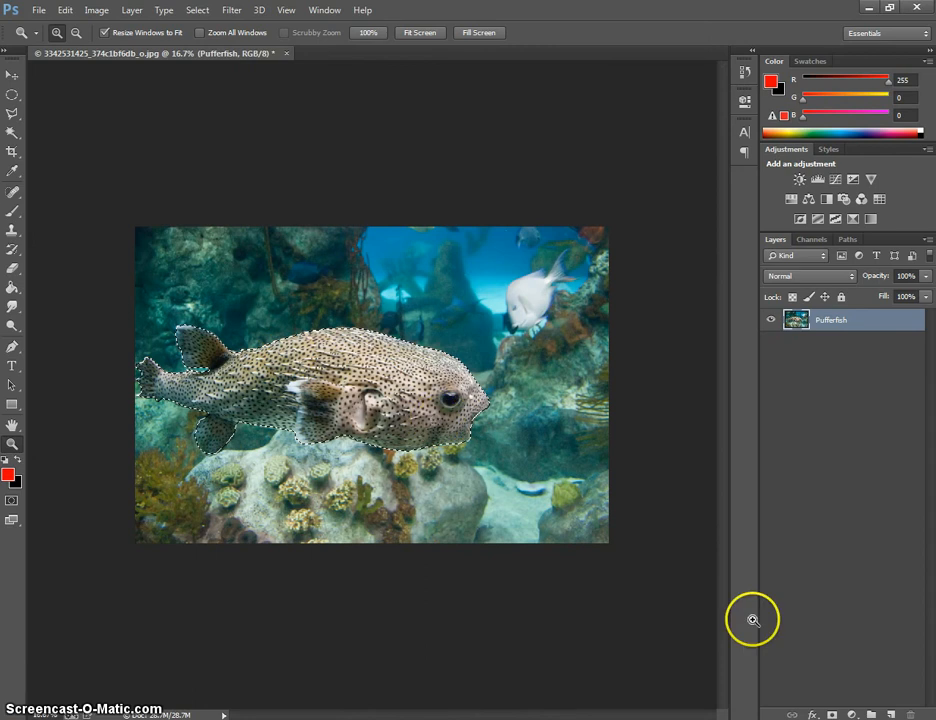
pyautogui.click(831, 715)
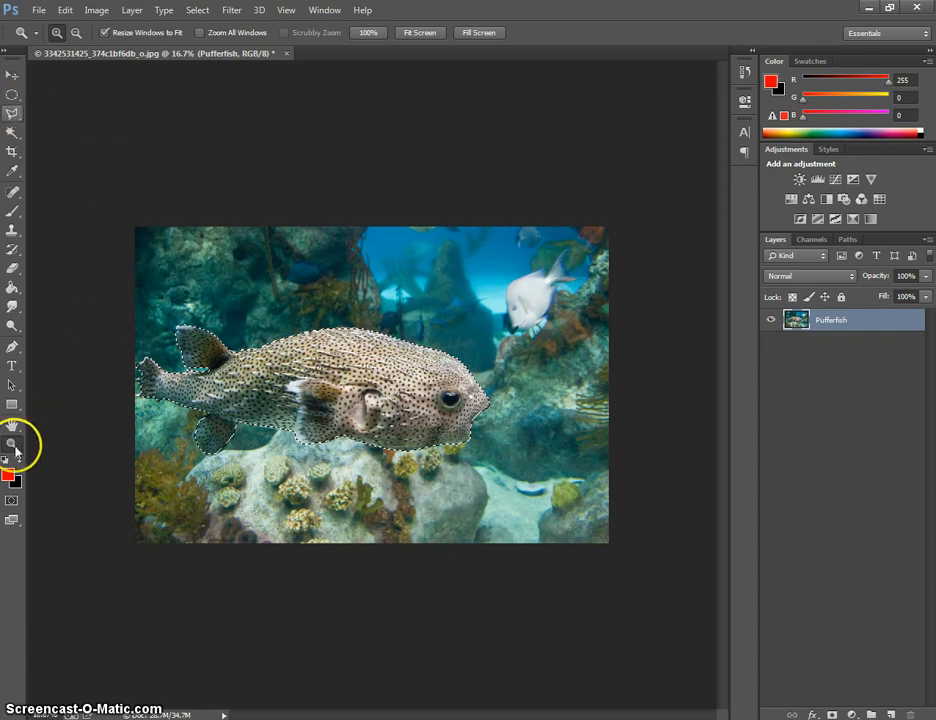
# Invert the pufferfish selection and add a Hue/Saturation adjustment layer over the background with saturation set to -100
pyautogui.click(192, 10)
pyautogui.click(245, 68)
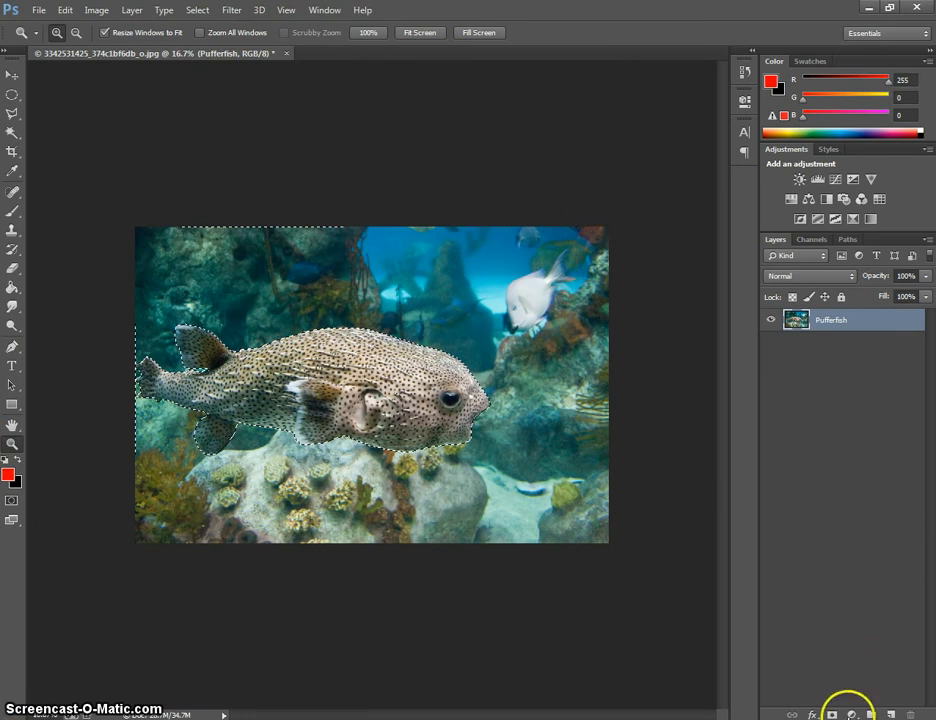
pyautogui.click(851, 714)
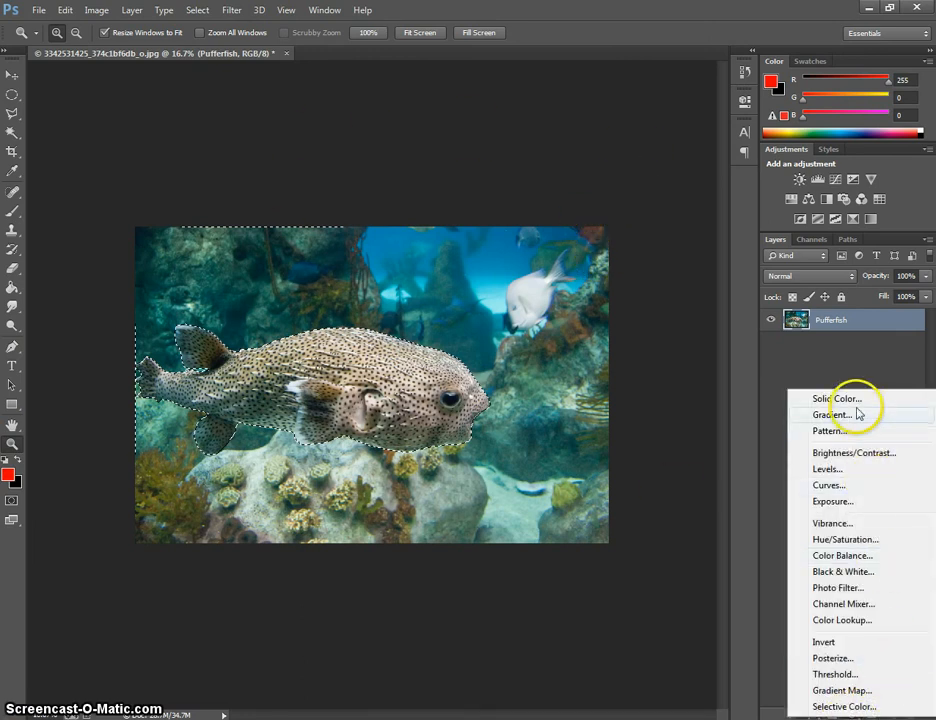
pyautogui.click(861, 541)
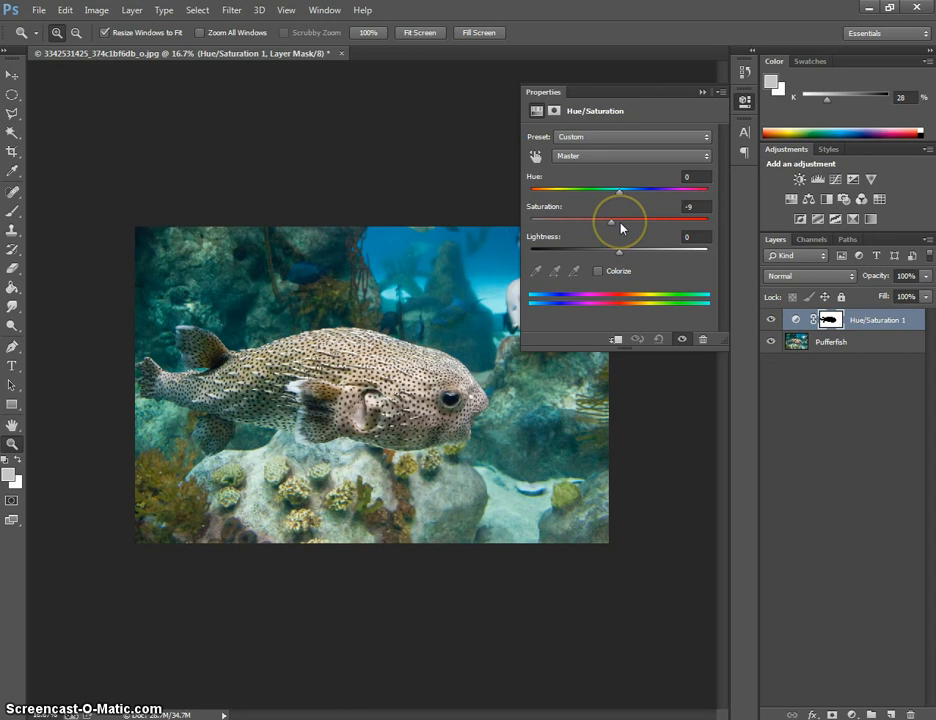
pyautogui.moveTo(619, 221); pyautogui.dragTo(533, 221)
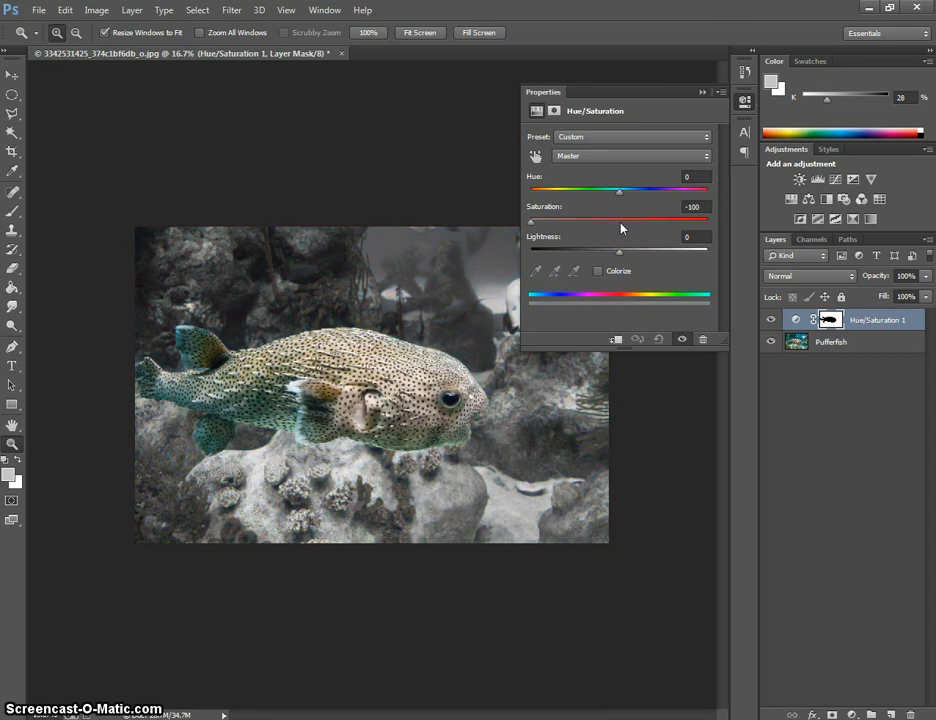
pyautogui.click(535, 221)
# Experiment with the background's Hue/Saturation adjustment, ending at hue +99, saturation -100 and lightness -2
pyautogui.click(826, 321)
pyautogui.moveTo(624, 257); pyautogui.dragTo(656, 254)
pyautogui.moveTo(632, 195); pyautogui.dragTo(621, 194)
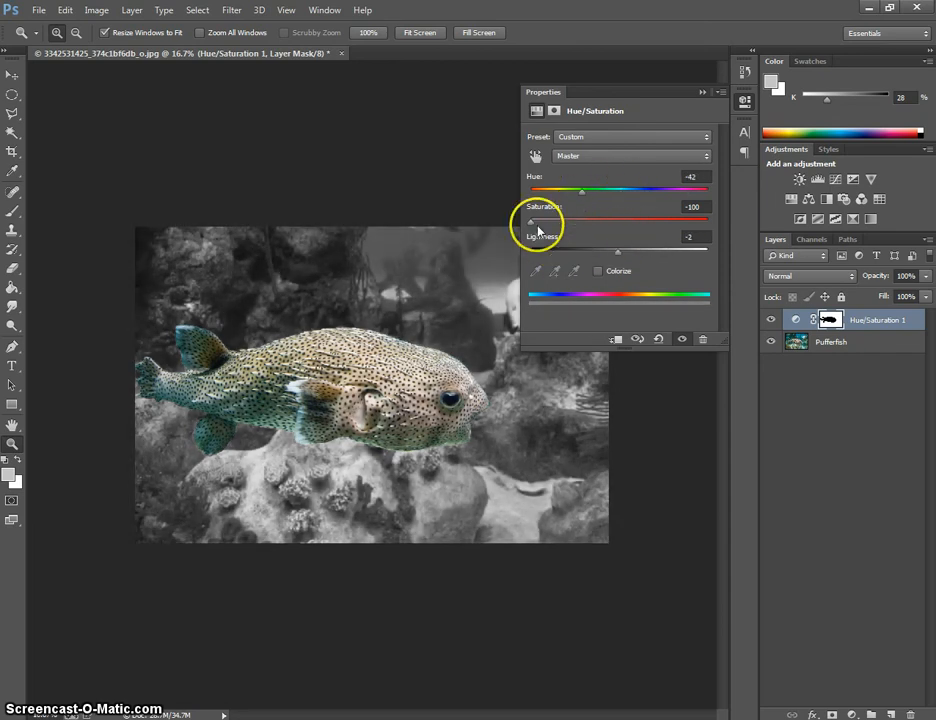
pyautogui.moveTo(535, 225); pyautogui.dragTo(680, 193)
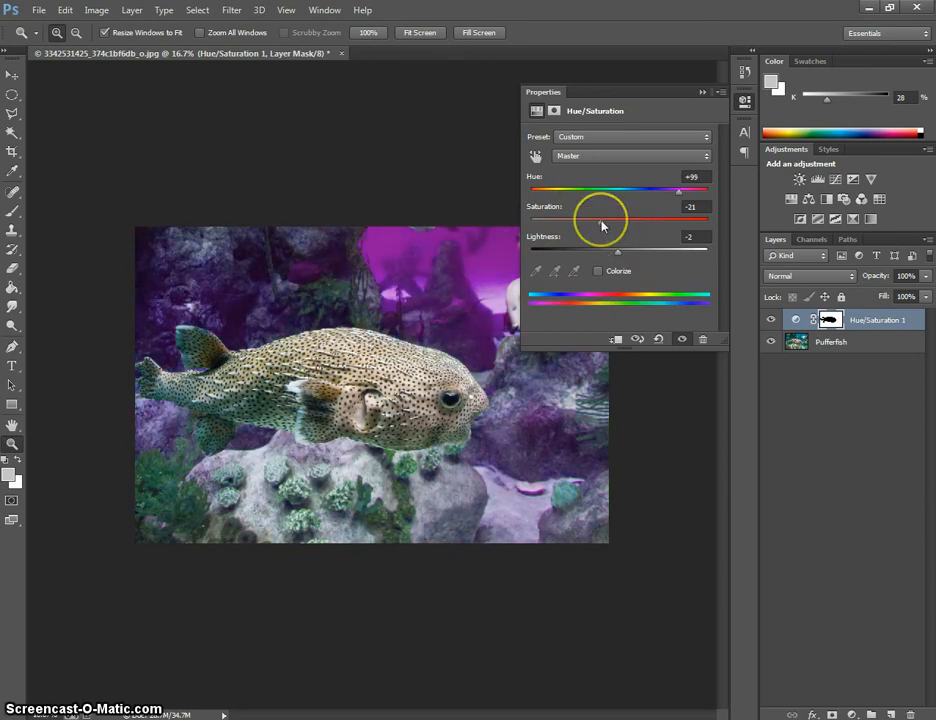
pyautogui.moveTo(601, 223); pyautogui.dragTo(530, 223)
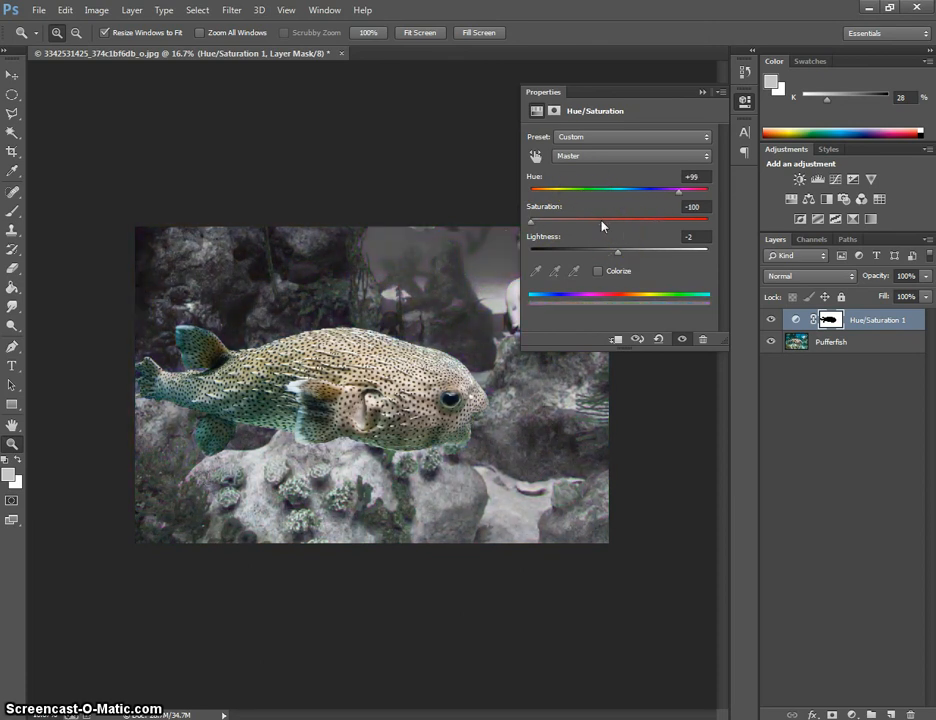
pyautogui.click(703, 96)
# Duplicate the Hue/Saturation 1 adjustment layer with its mask
pyautogui.rightClick(866, 326)
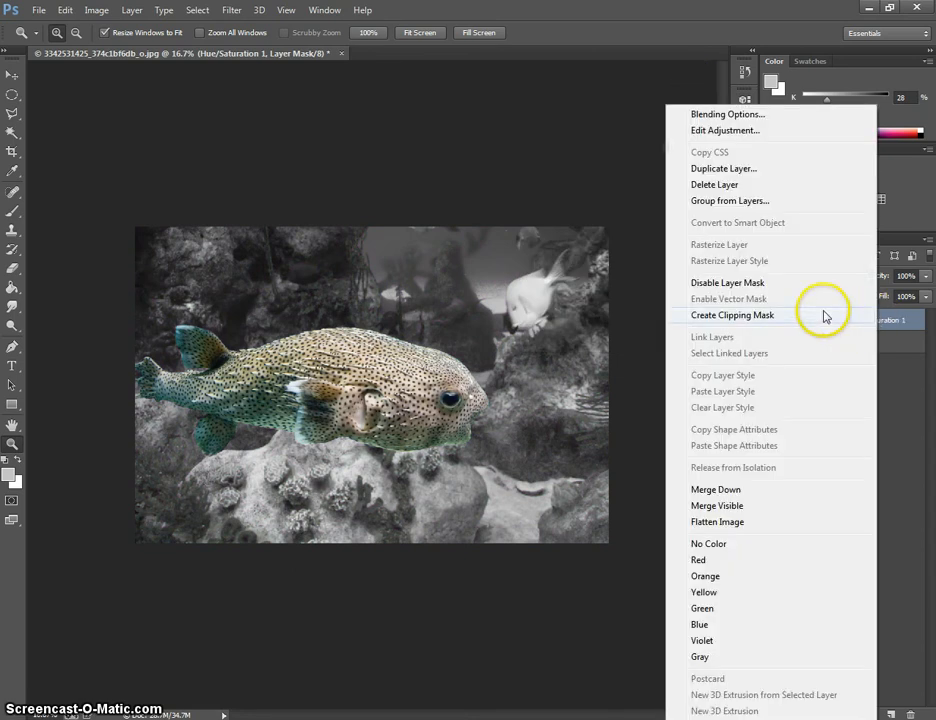
pyautogui.click(764, 170)
pyautogui.click(502, 164)
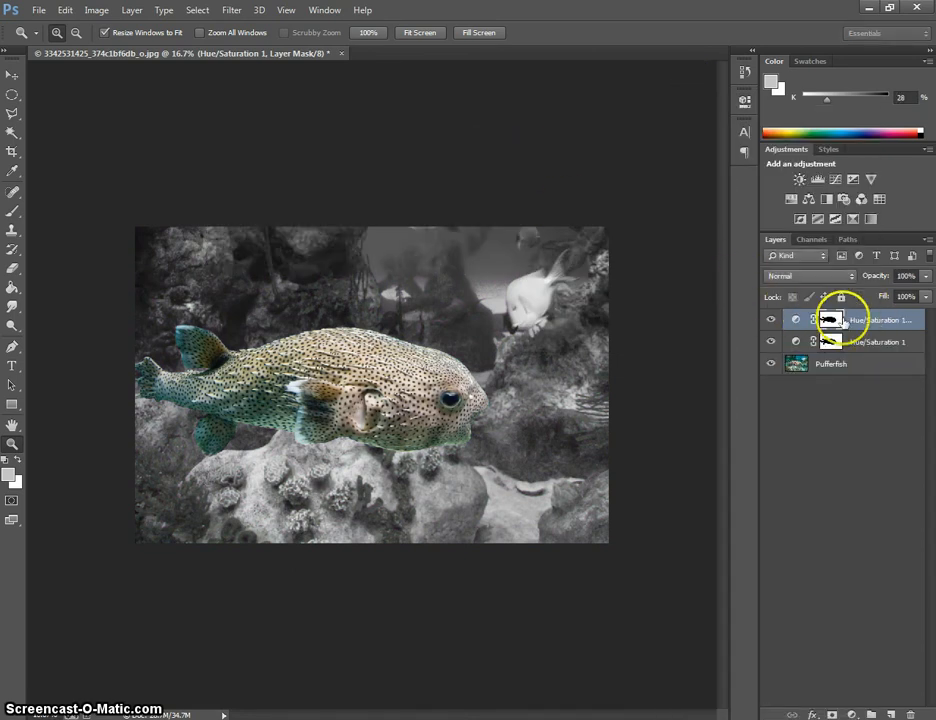
# Add a Posterize adjustment layer above the other layers and set it to 9 levels
pyautogui.click(852, 713)
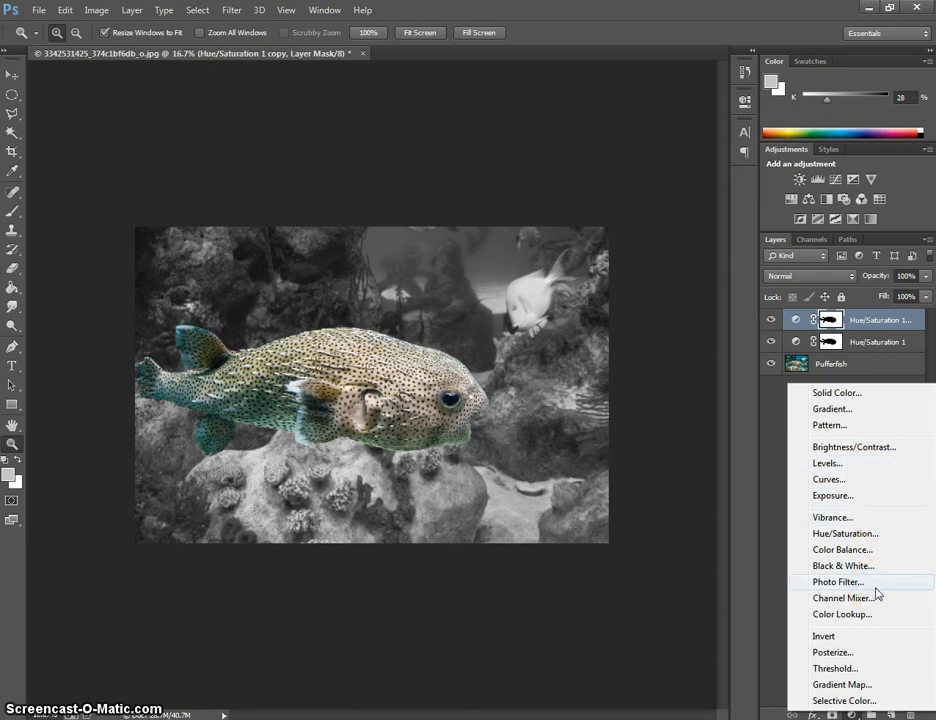
pyautogui.click(830, 653)
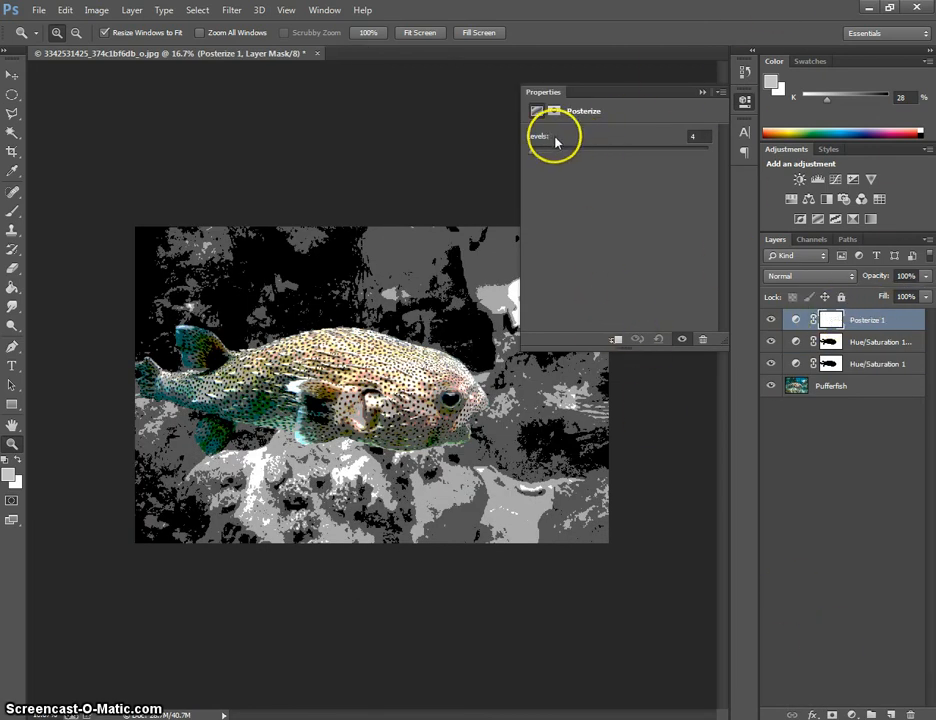
pyautogui.moveTo(535, 152)
pyautogui.mouseDown()
pyautogui.moveTo(588, 152)
pyautogui.moveTo(536, 152)
pyautogui.mouseUp()
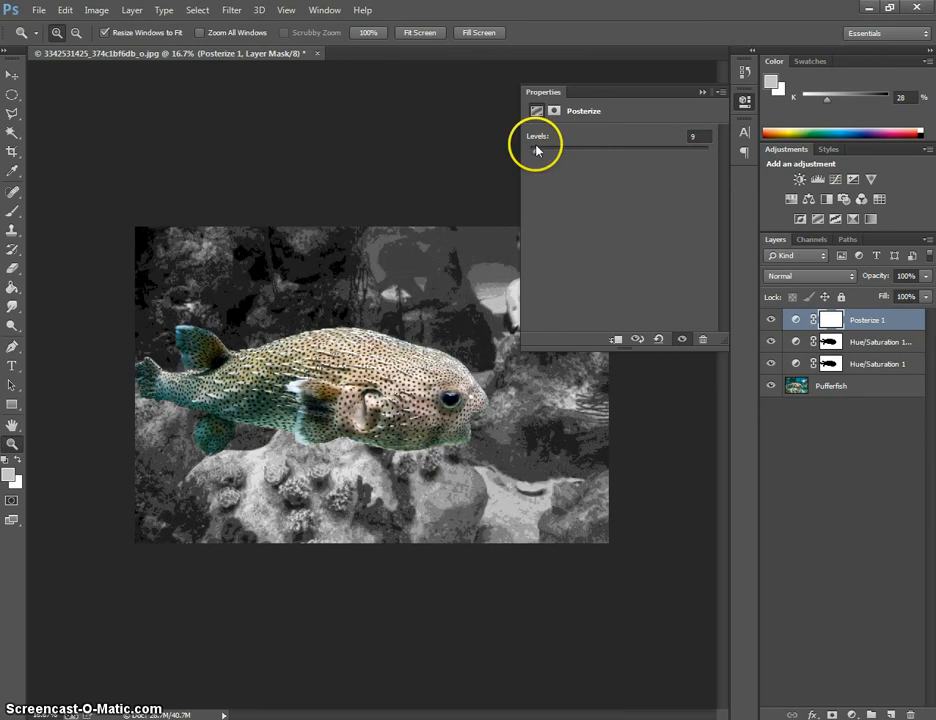
pyautogui.click(703, 92)
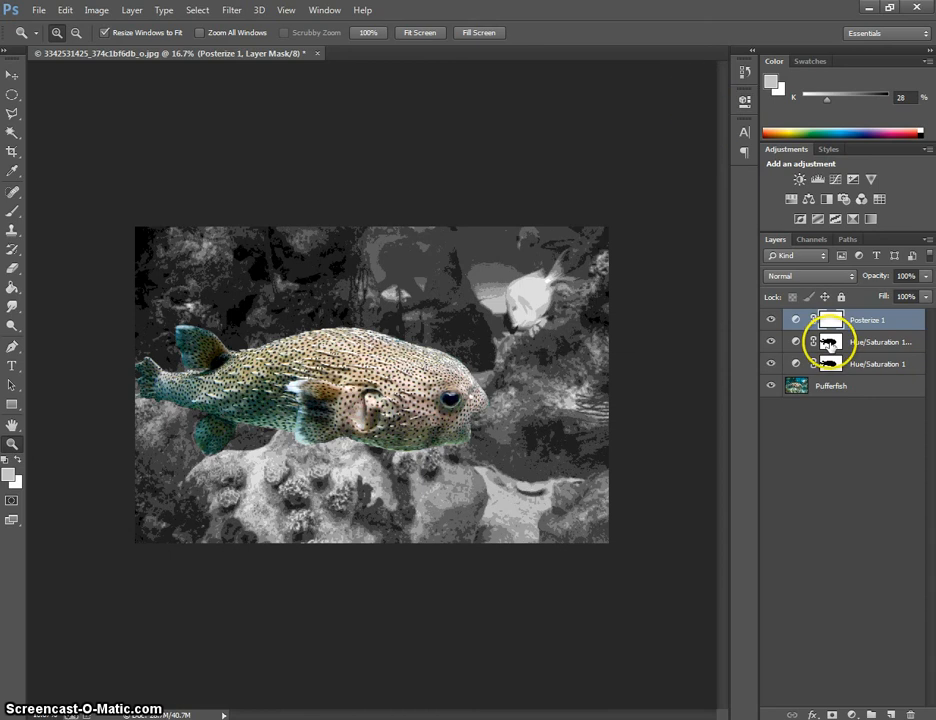
# Replace the Posterize 1 mask with the mask from the Hue/Saturation copy, and delete the copied layer
pyautogui.click(829, 344)
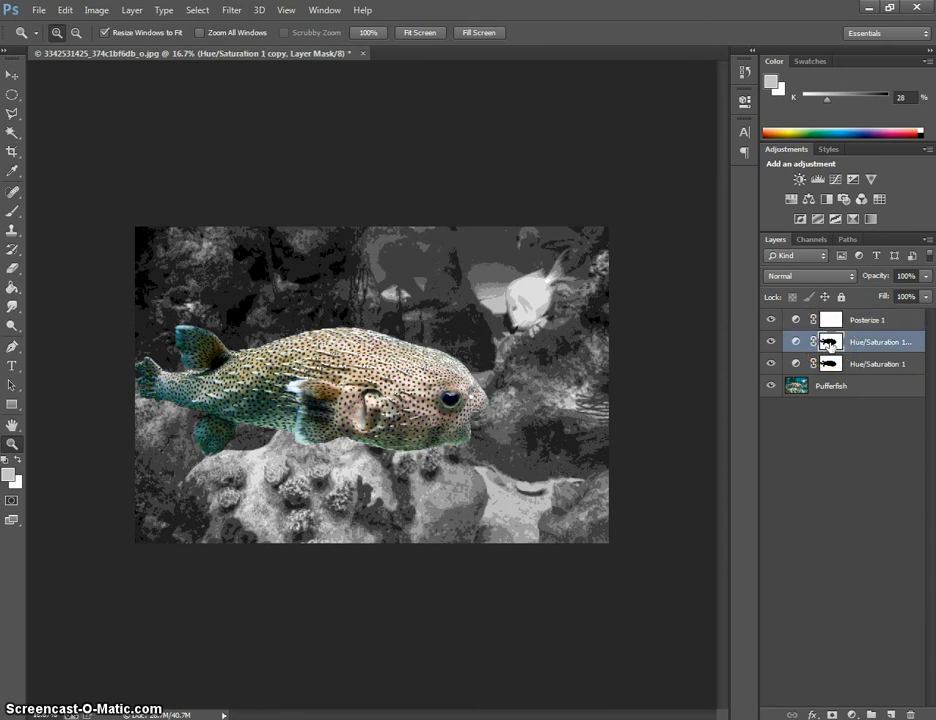
pyautogui.moveTo(829, 346); pyautogui.dragTo(831, 318)
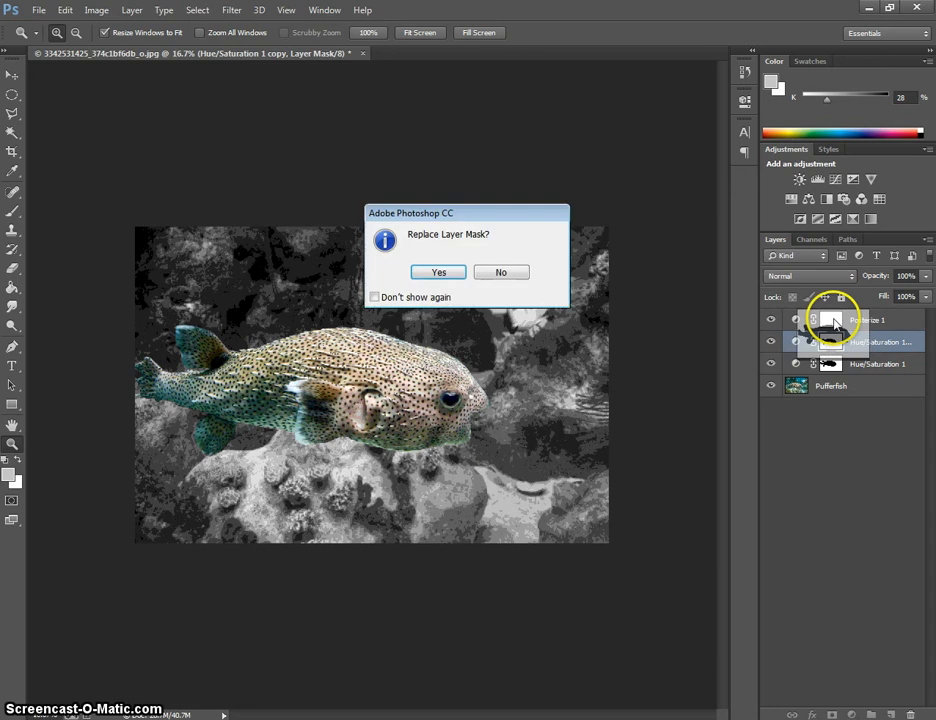
pyautogui.click(440, 276)
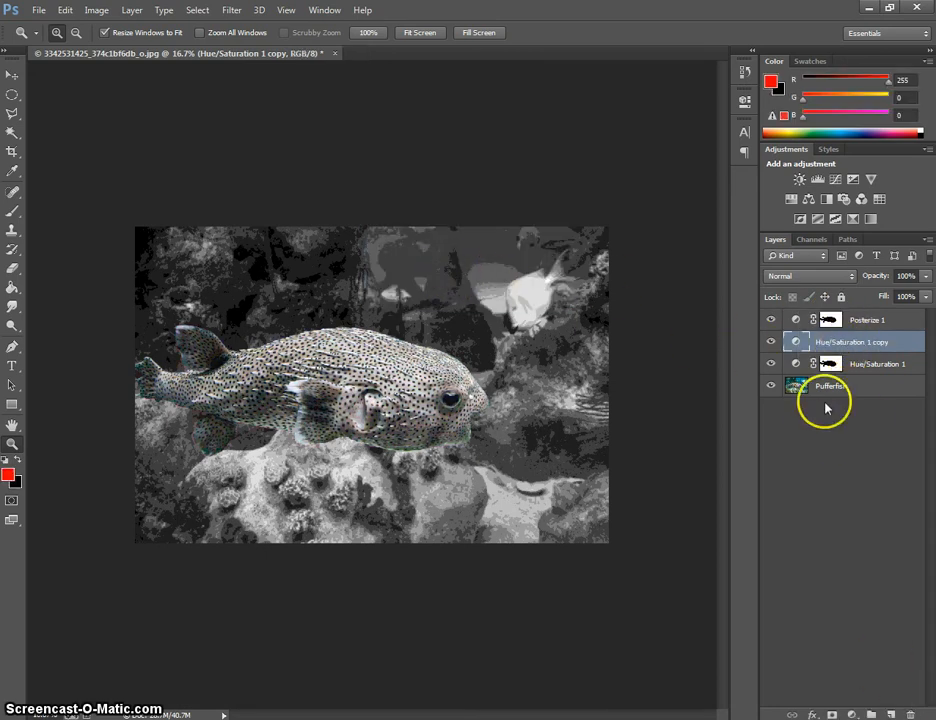
pyautogui.click(908, 714)
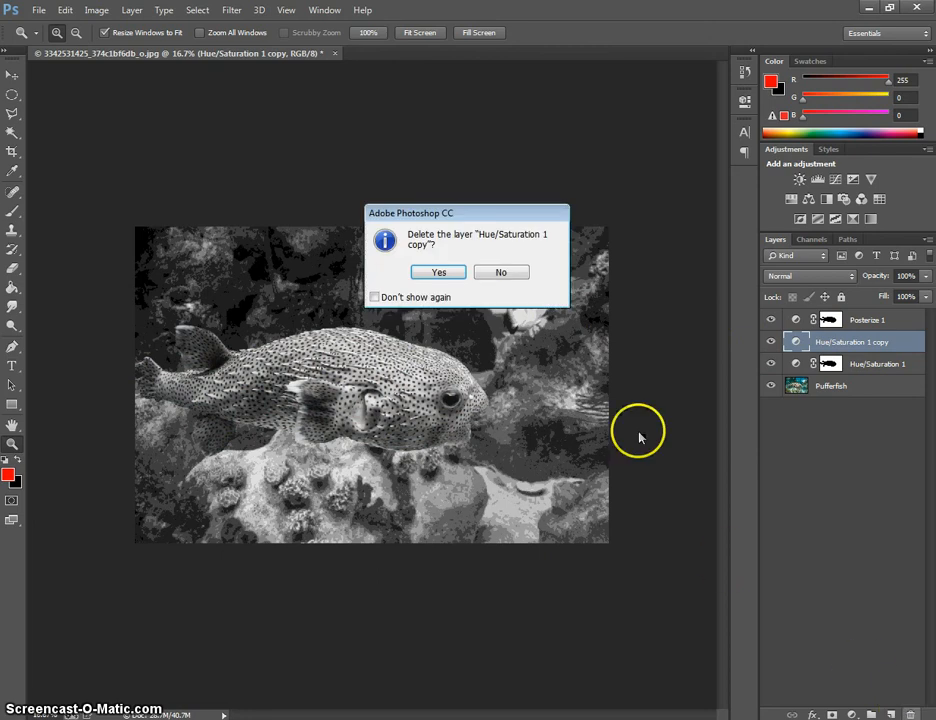
pyautogui.click(433, 272)
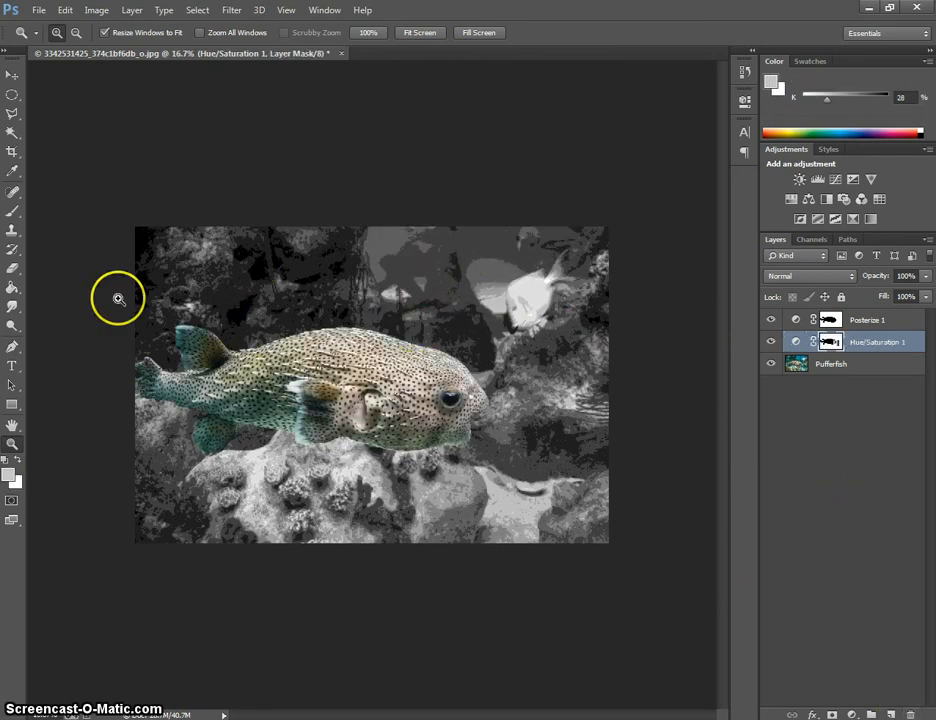
# Invert the Posterize 1 mask so it targets the pufferfish, and move the layer below Hue/Saturation 1
pyautogui.click(830, 321)
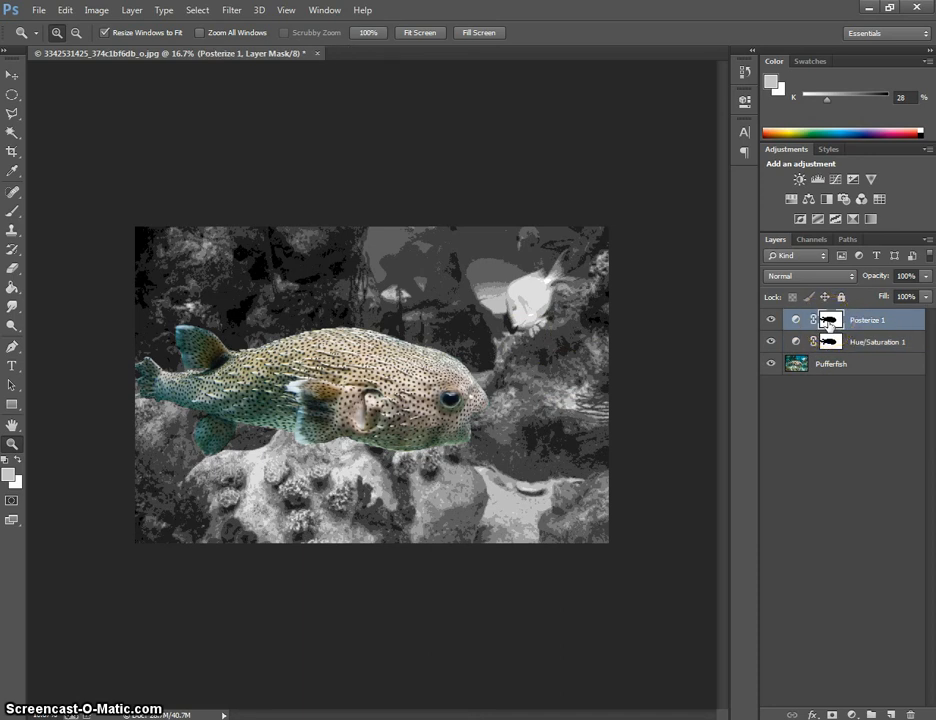
pyautogui.hotkey('ctrl', 'i')
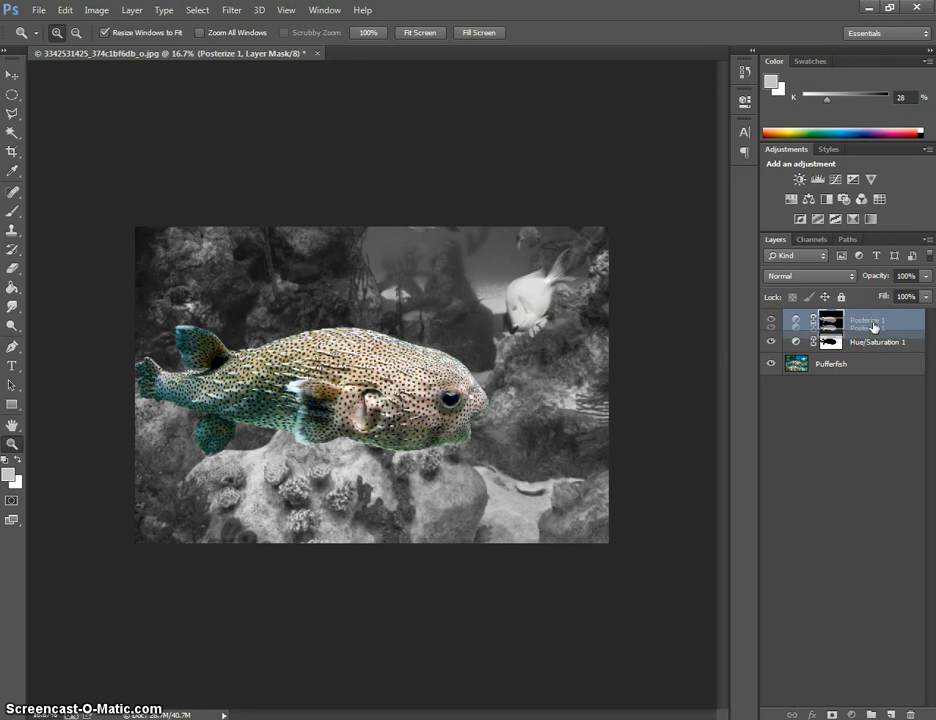
pyautogui.moveTo(872, 326); pyautogui.dragTo(875, 350)
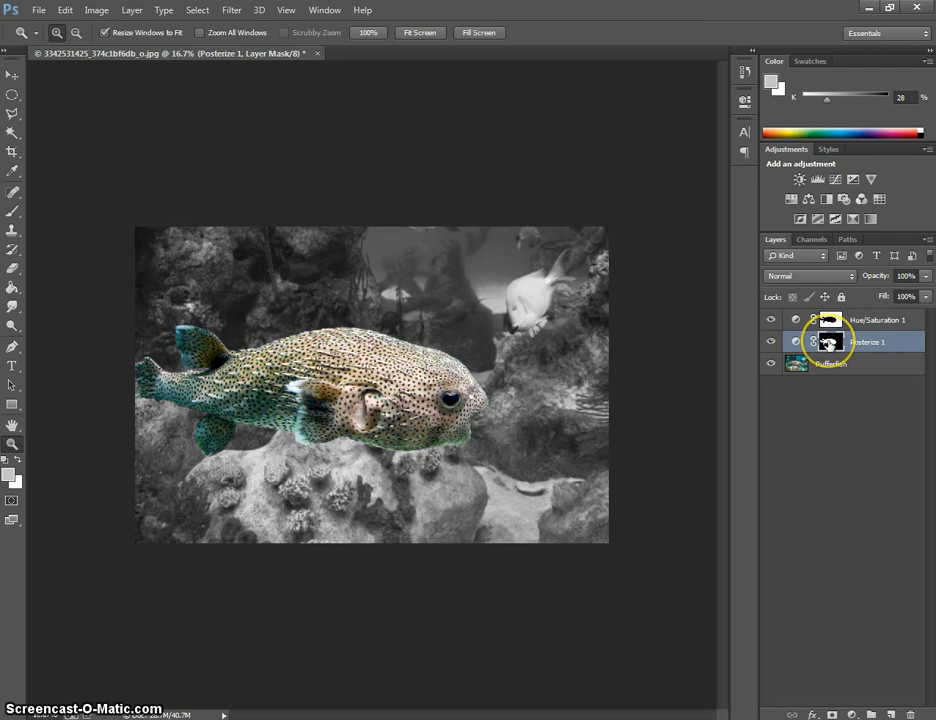
# Compare the pufferfish with the Posterize 1 layer hidden and shown
pyautogui.click(769, 342)
pyautogui.click(769, 342)
pyautogui.click(769, 342)
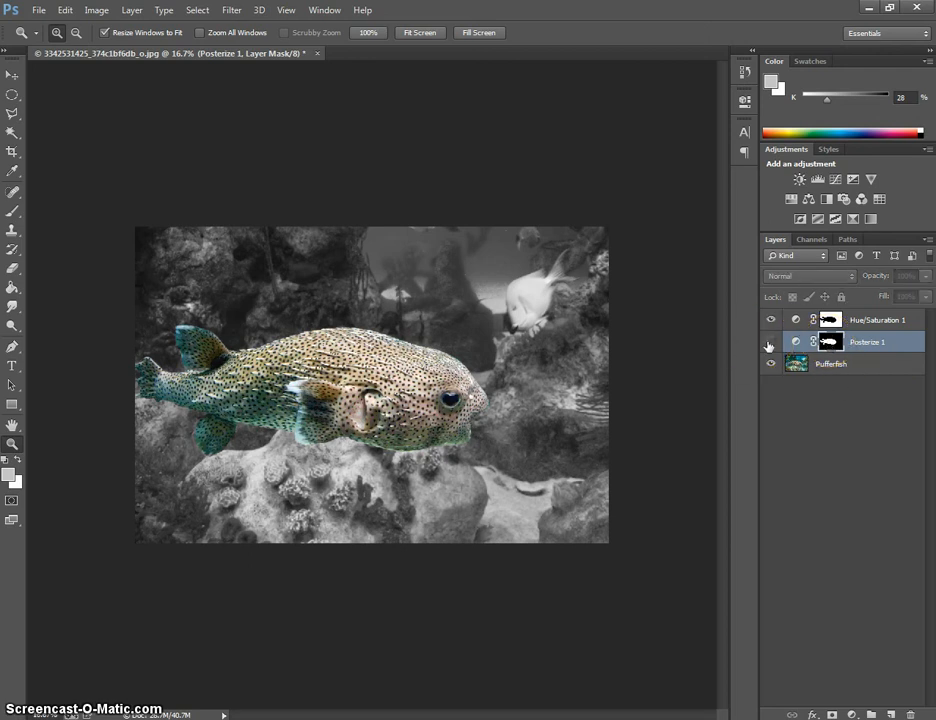
pyautogui.click(769, 344)
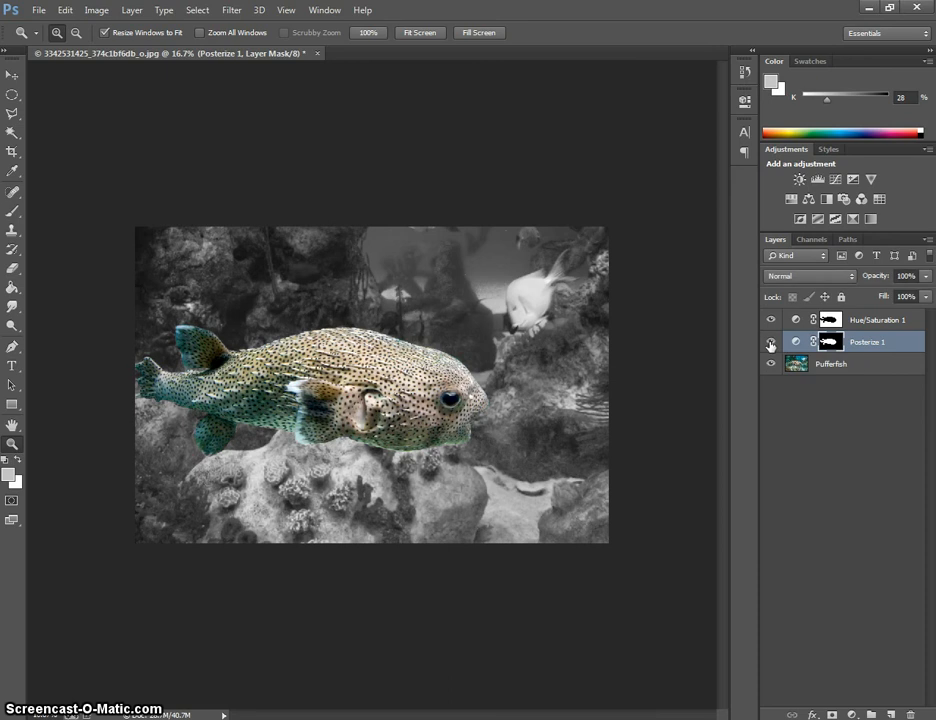
# Reopen the Posterize 1 adjustment settings and lower its levels for a stronger posterized effect on the pufferfish
pyautogui.doubleClick(860, 342)
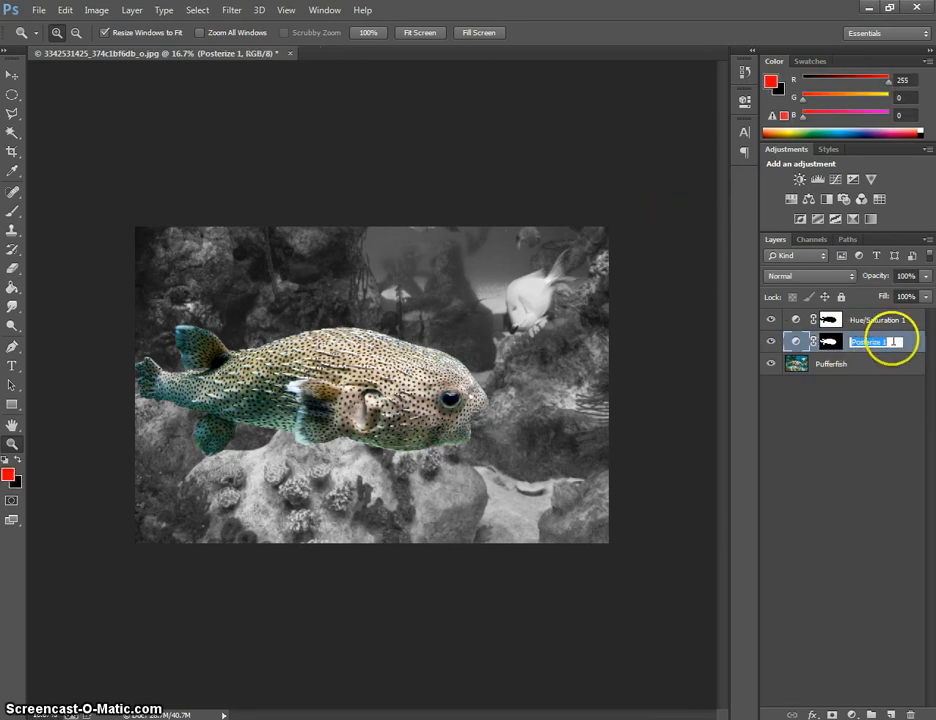
pyautogui.click(818, 333)
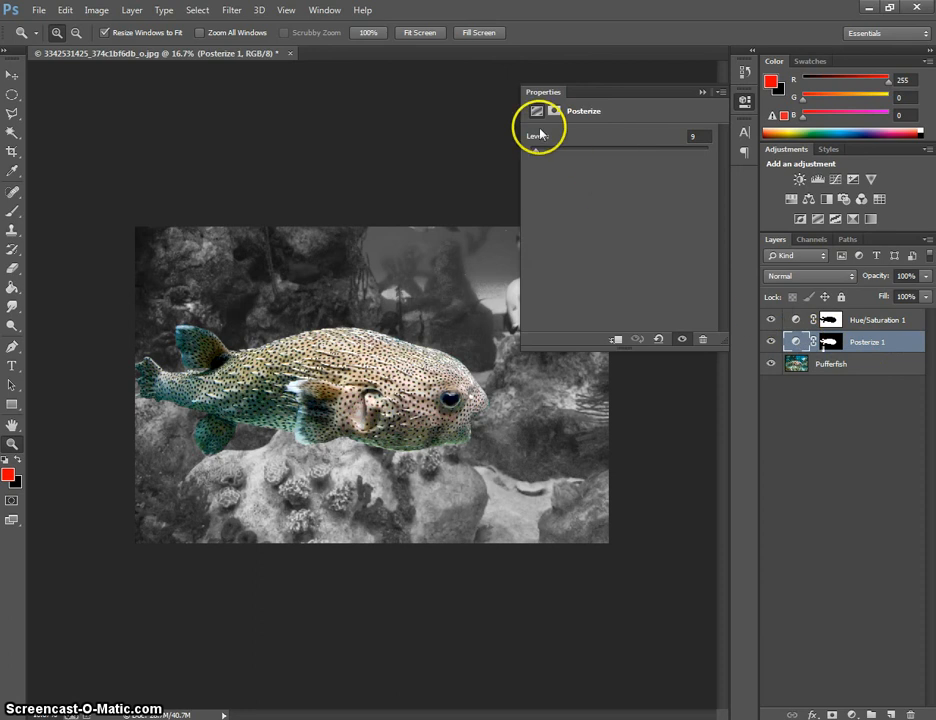
pyautogui.moveTo(538, 153); pyautogui.dragTo(539, 153)
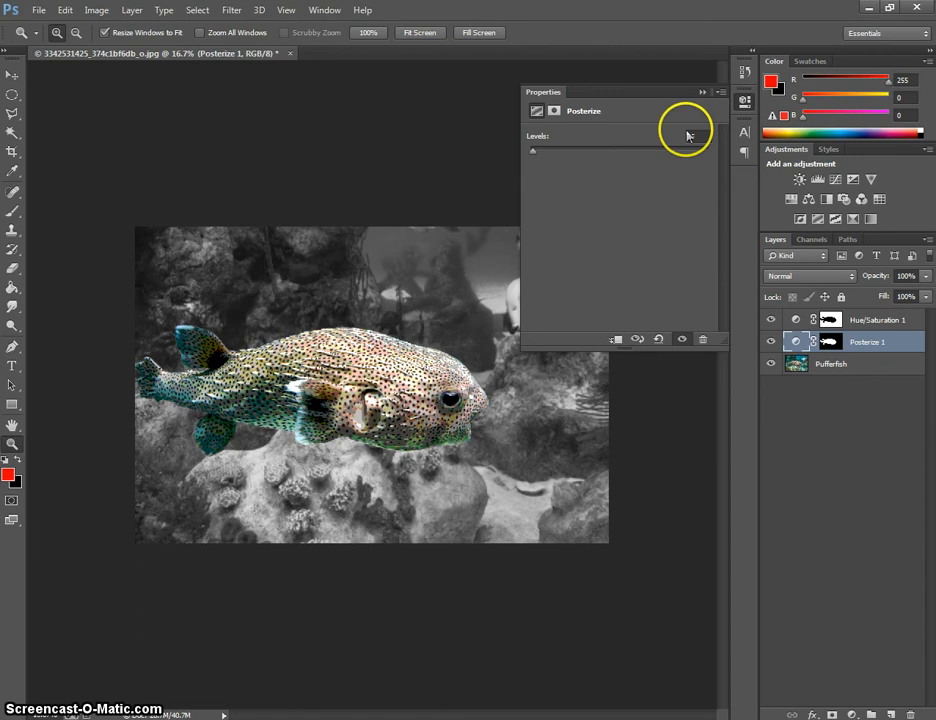
pyautogui.click(701, 93)
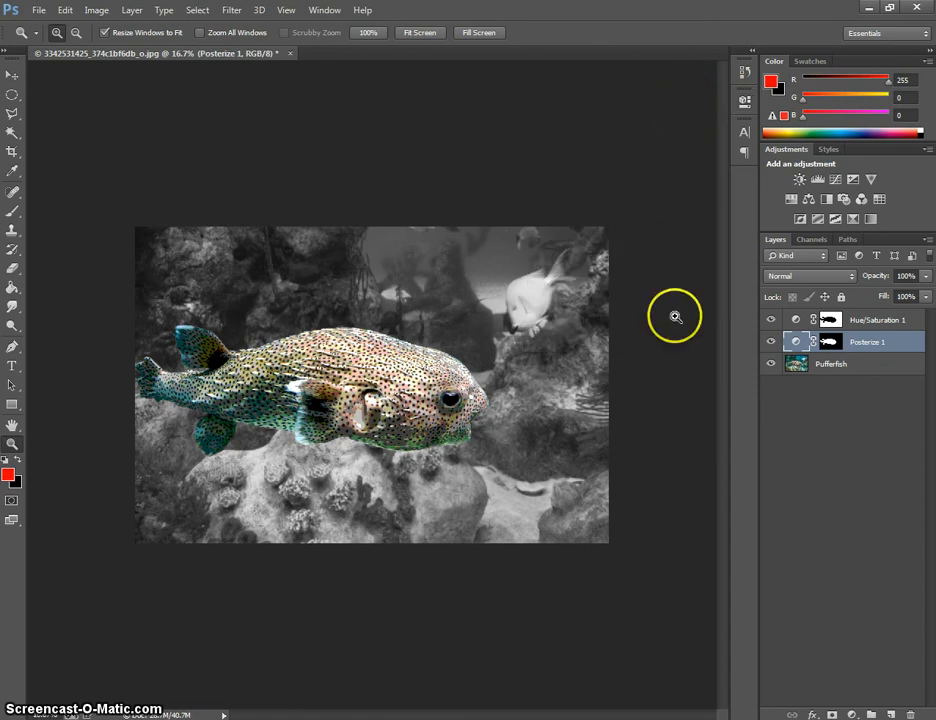
# Compare the image with the Posterize 1 layer mask disabled and enabled again
pyautogui.click(867, 321)
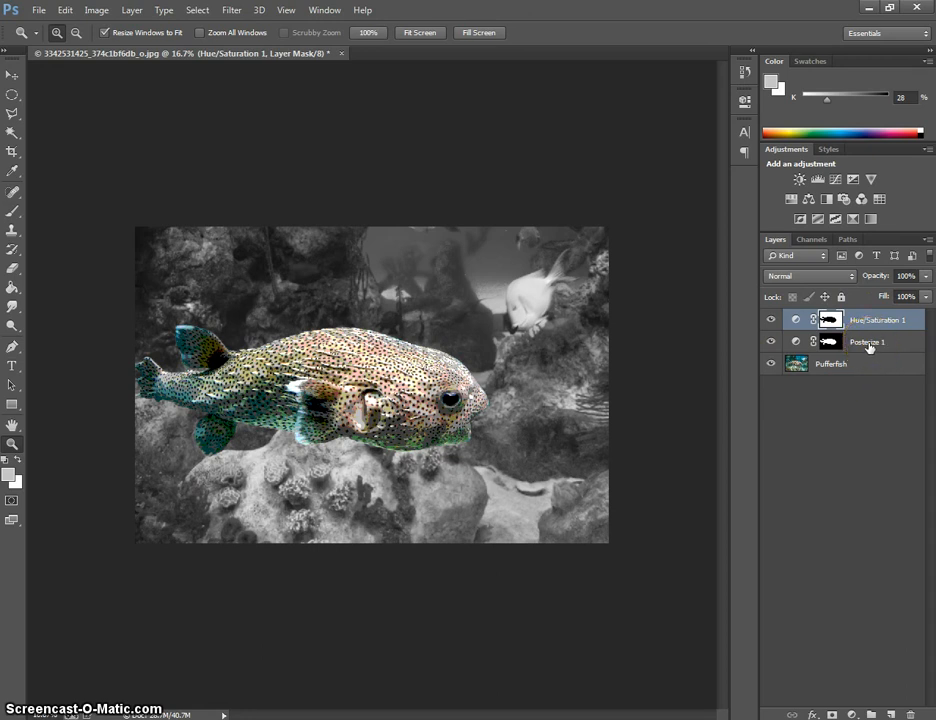
pyautogui.click(831, 344)
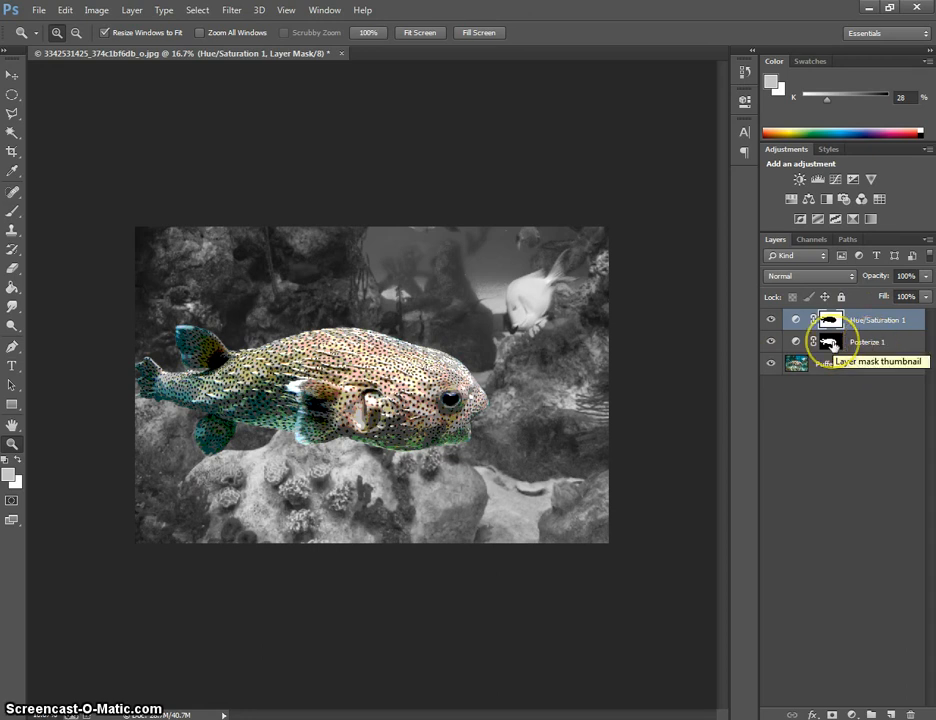
pyautogui.click(828, 346)
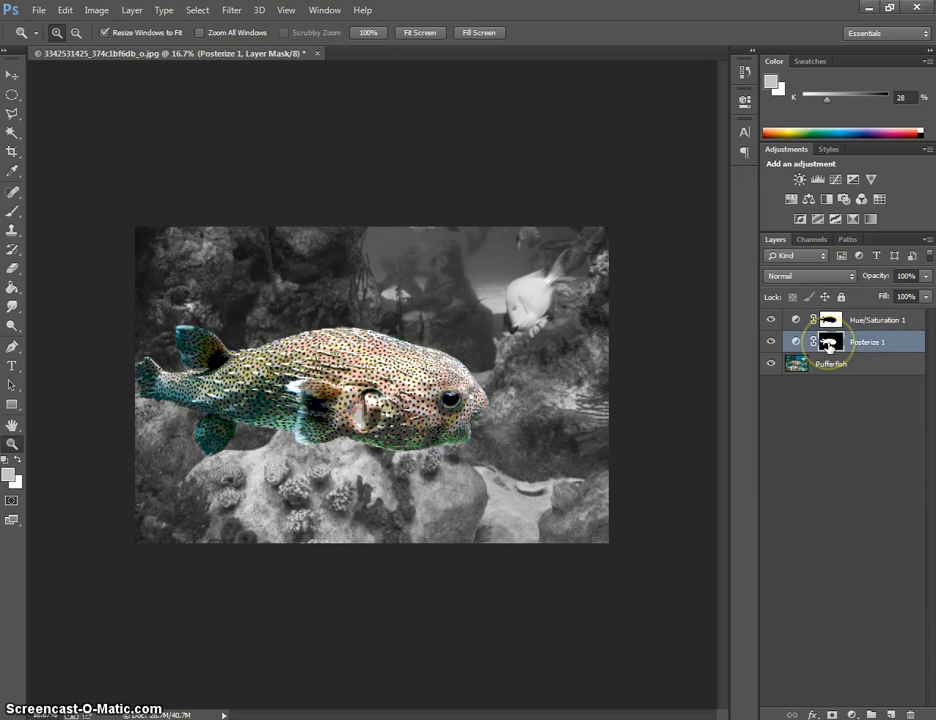
pyautogui.rightClick(829, 347)
pyautogui.click(832, 355)
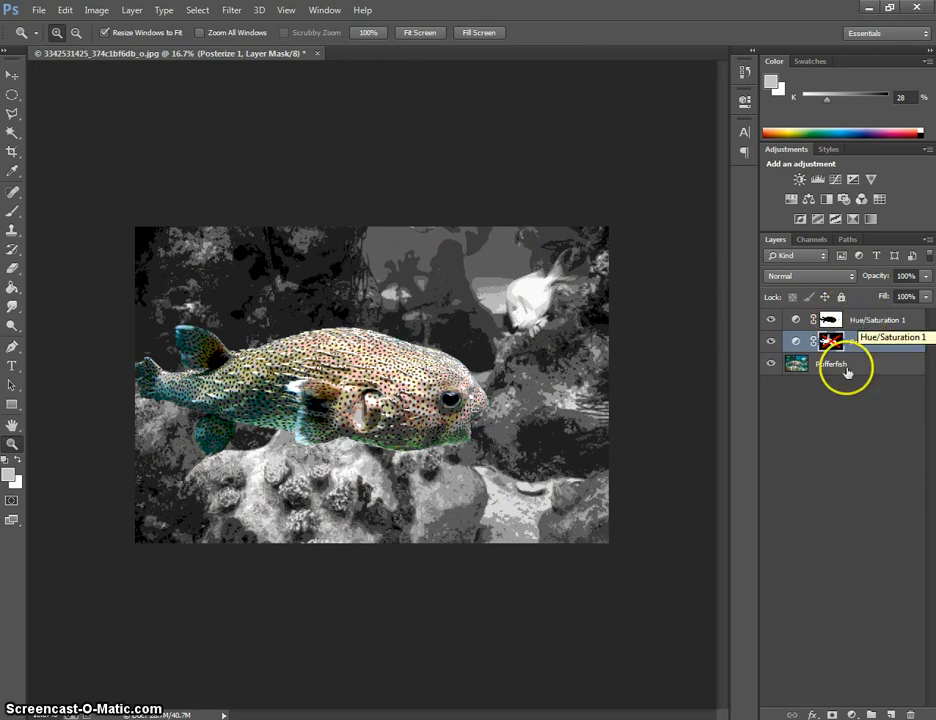
pyautogui.rightClick(829, 344)
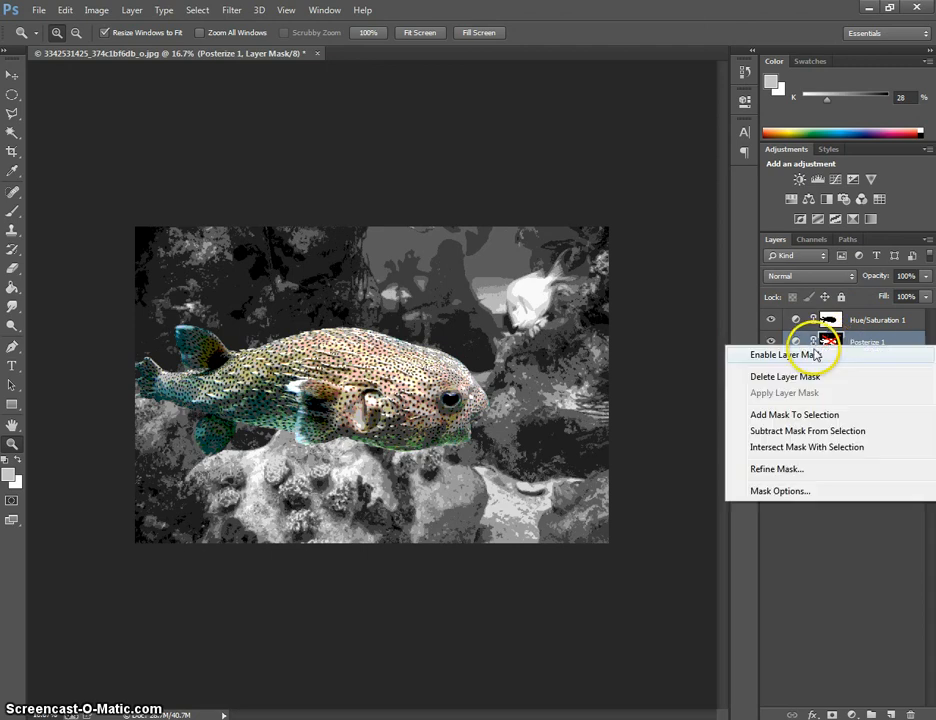
pyautogui.click(795, 352)
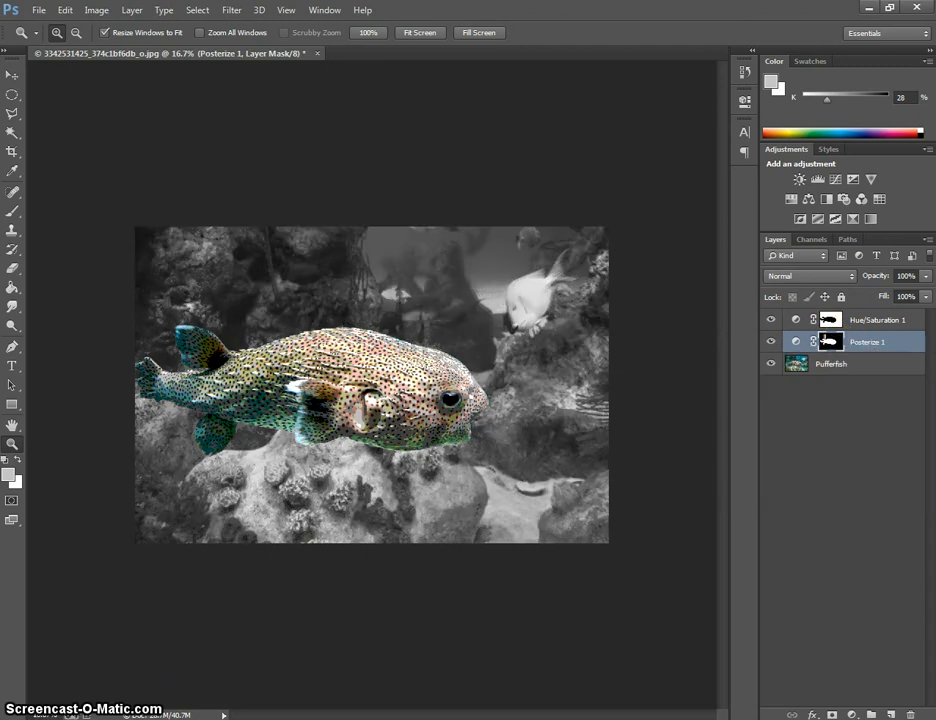